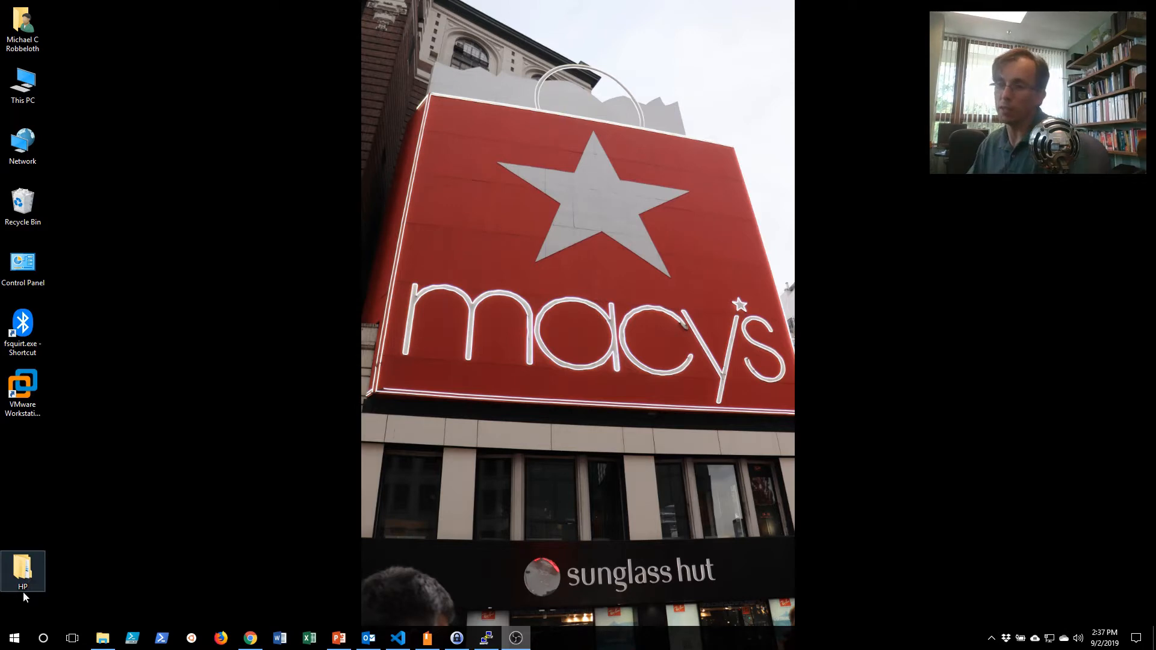
Find FileZilla among the installed applications and launch it.
left_click(14, 638)
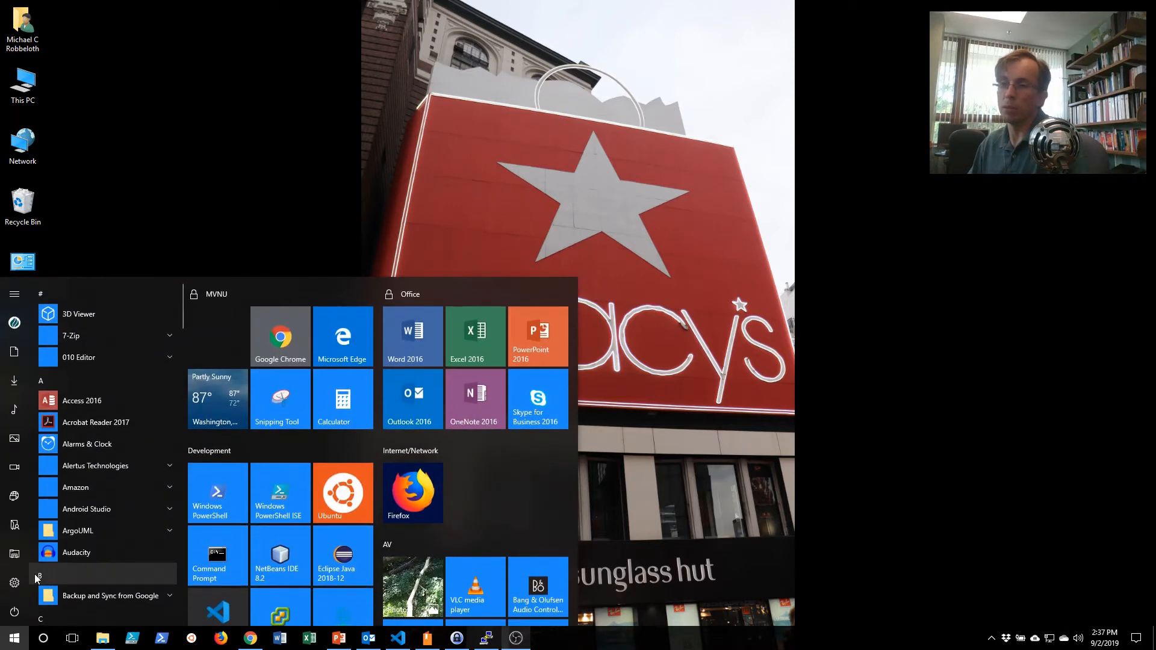
type("file")
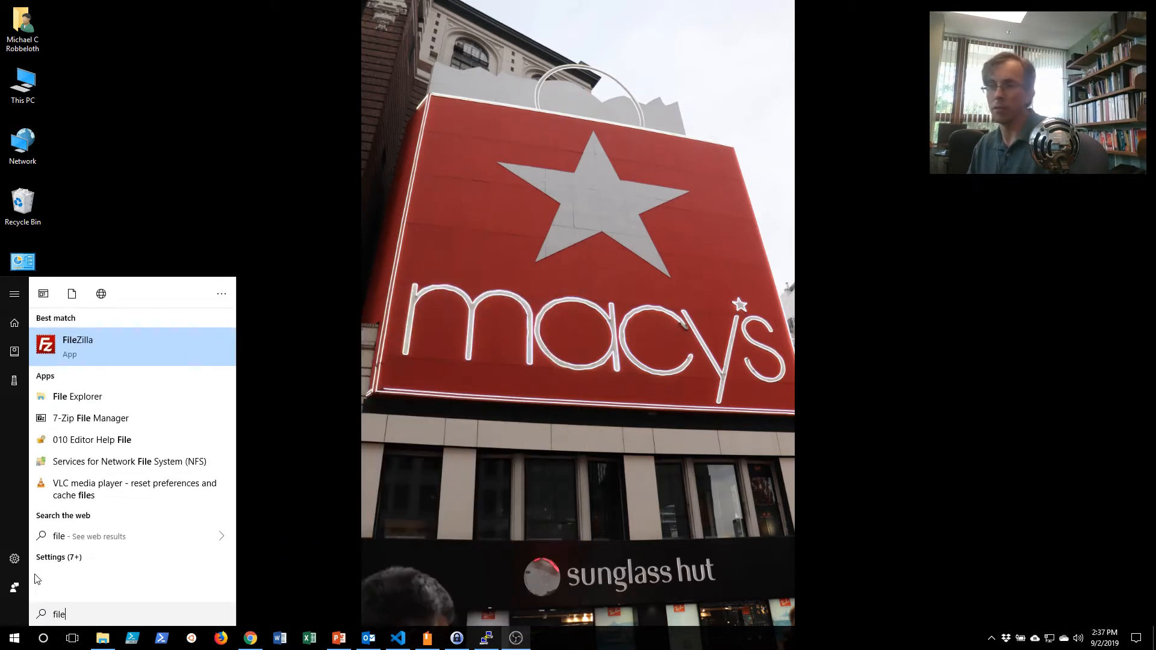
type("zilla")
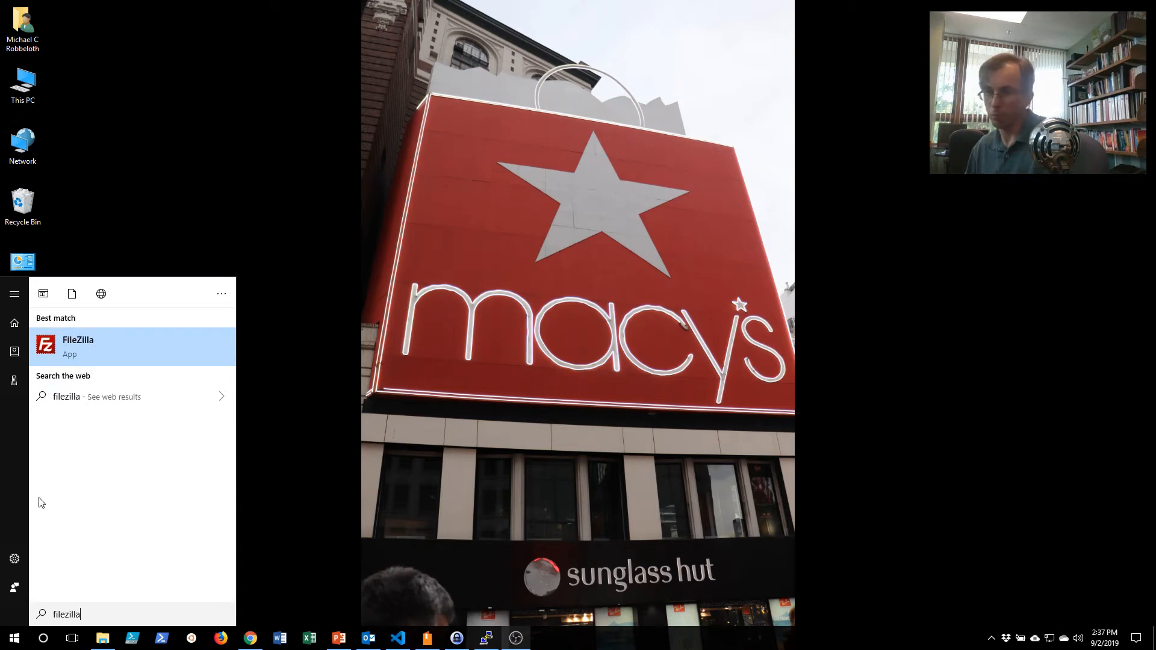
left_click(80, 343)
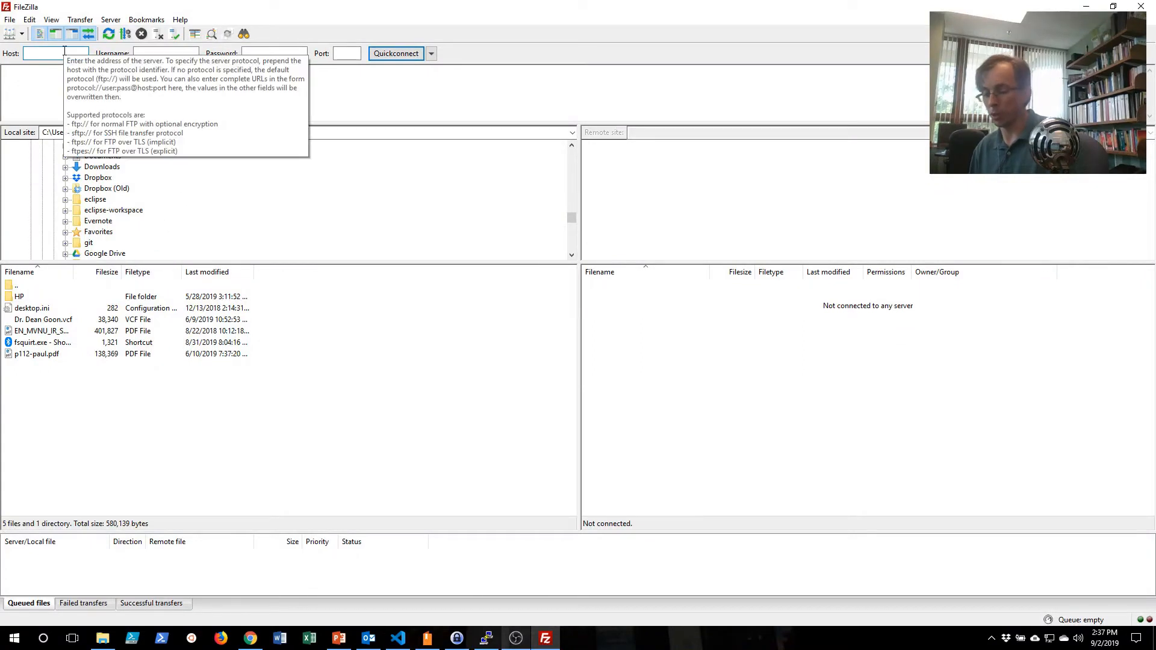
Enter centares.mvnu.edu as the quick-connect host and fill in the account username.
type("centares.")
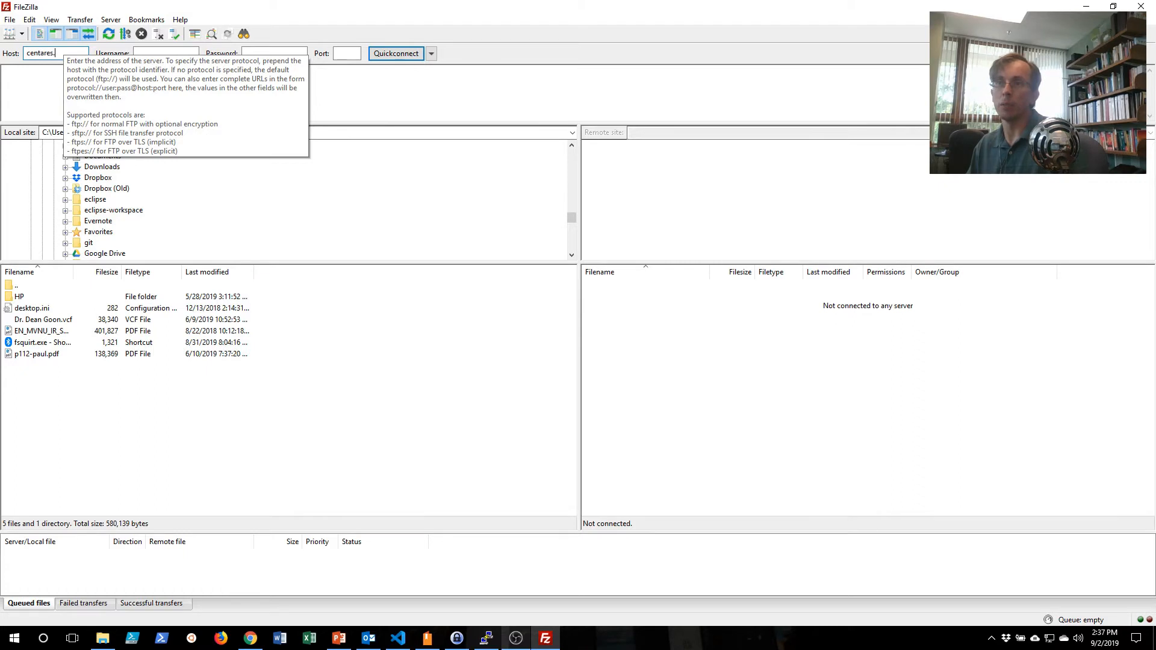
type("mvnu.edu")
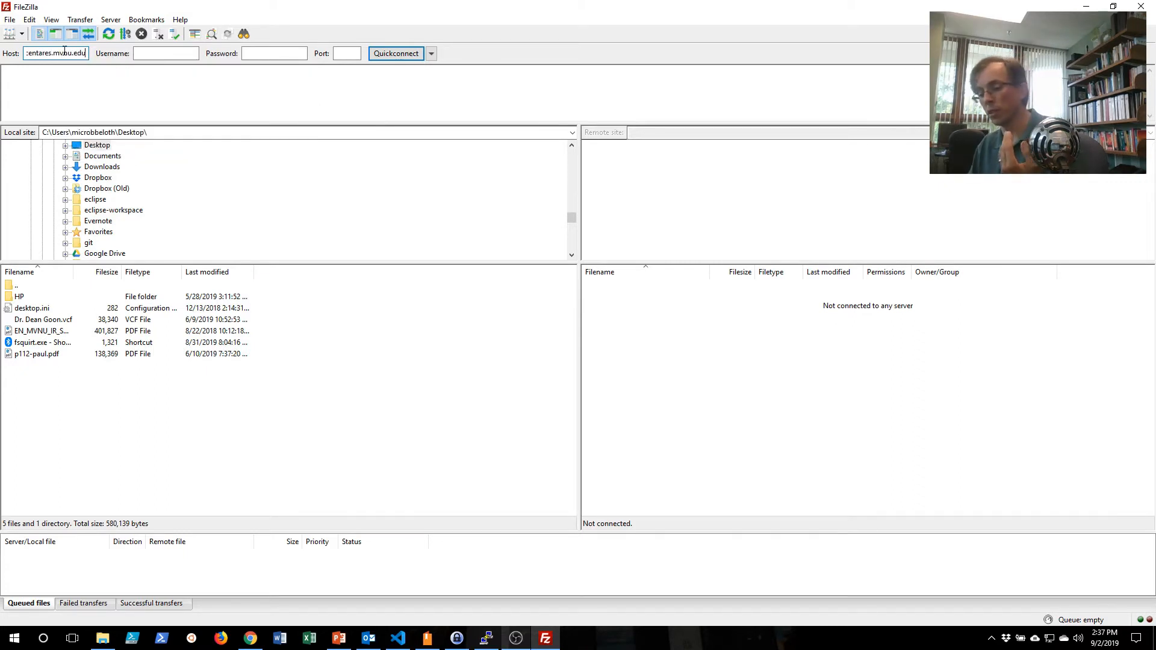
key("Tab")
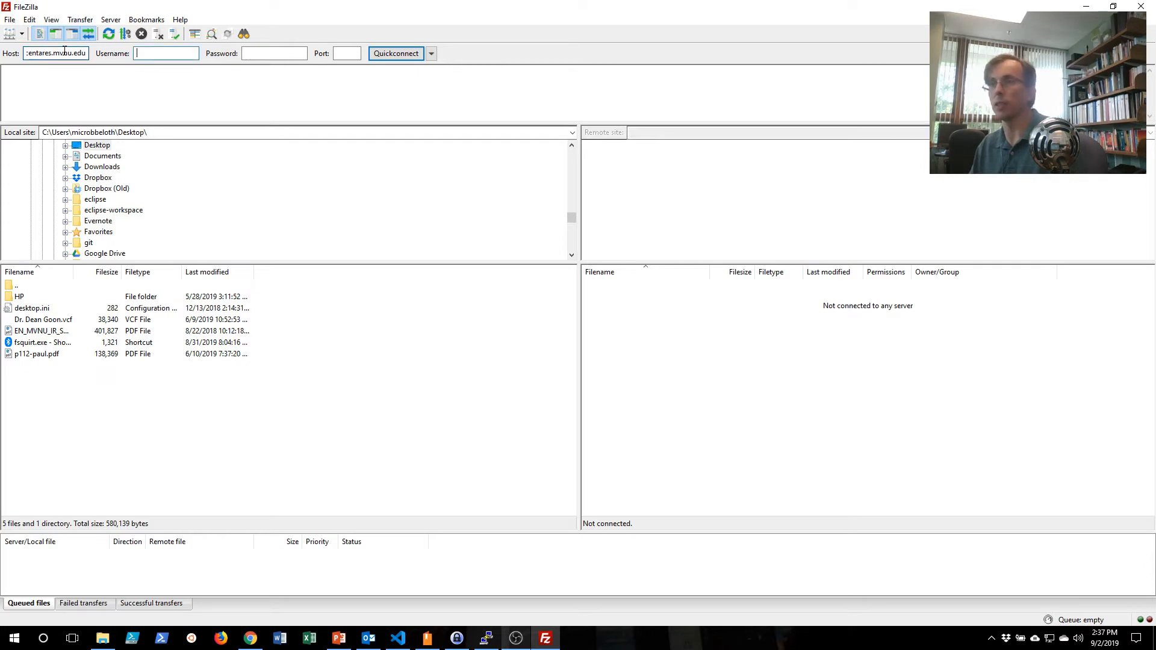
type("microbbeloth")
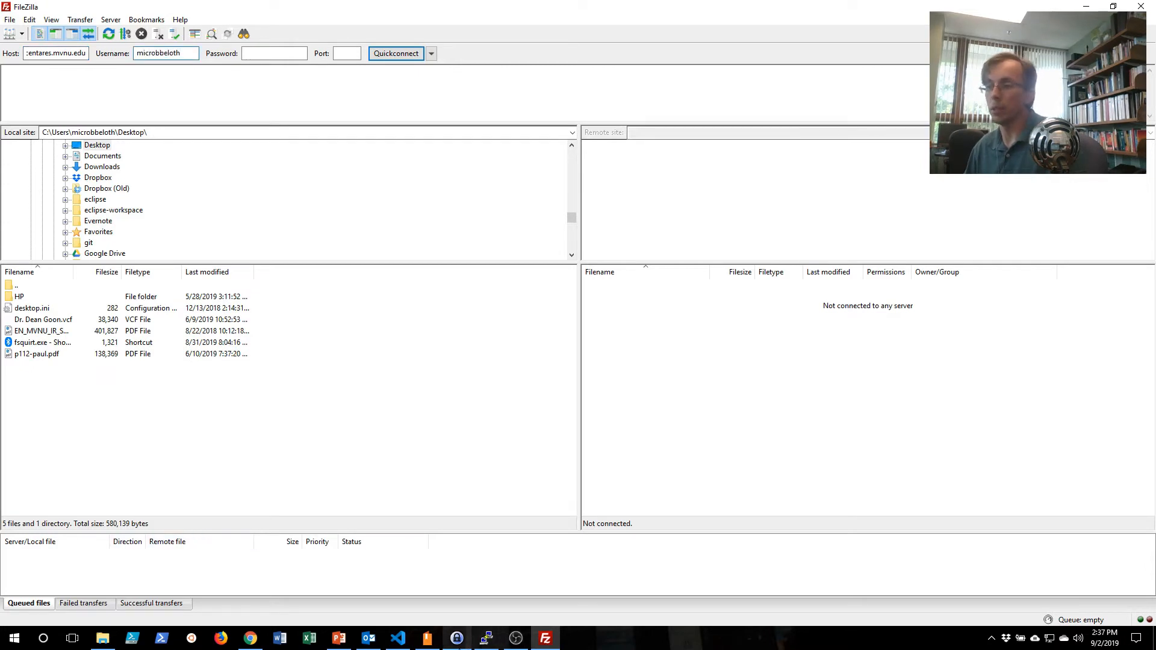
Enter the account password, set the port to 22 and connect to the server.
left_click(470, 642)
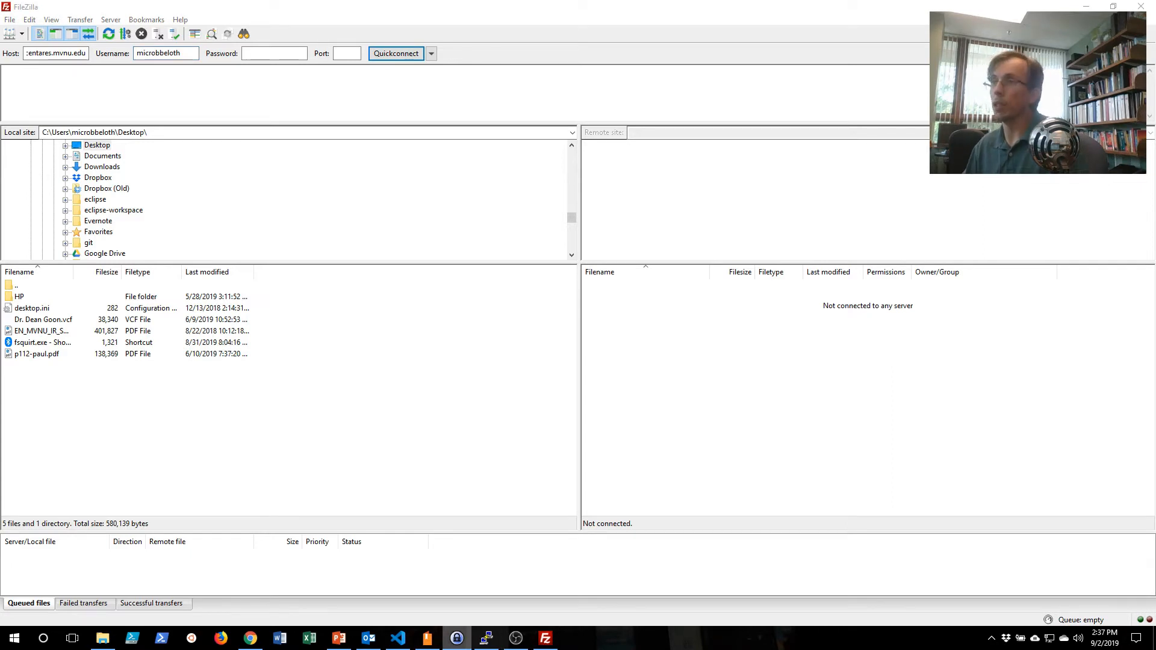
left_click(263, 51)
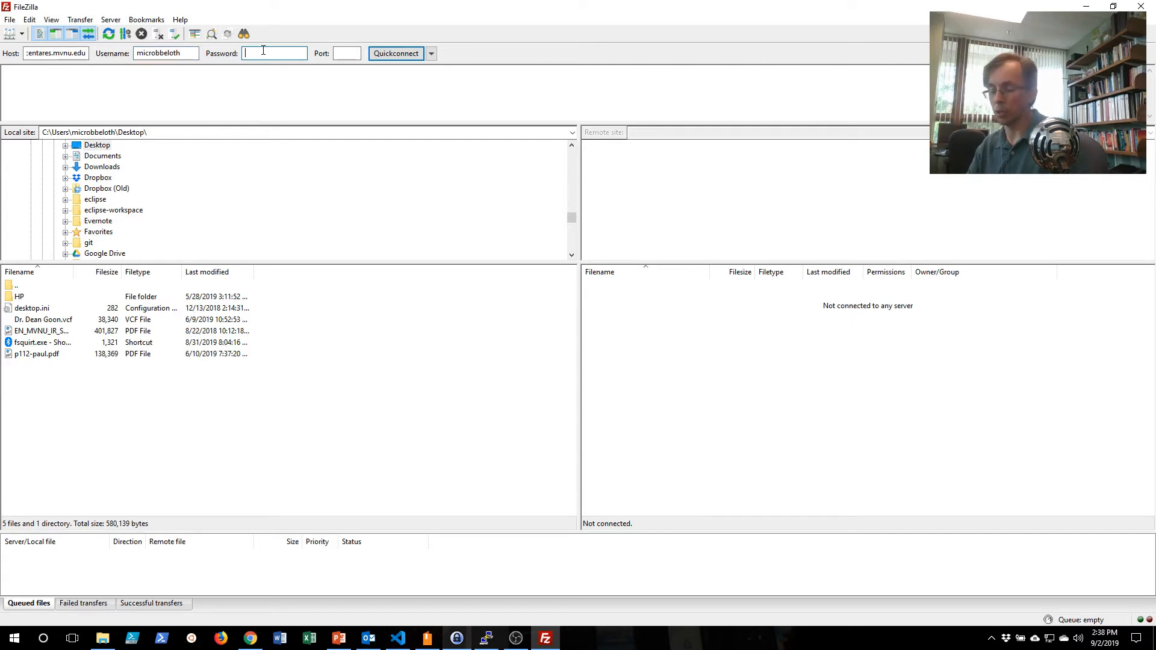
type("********")
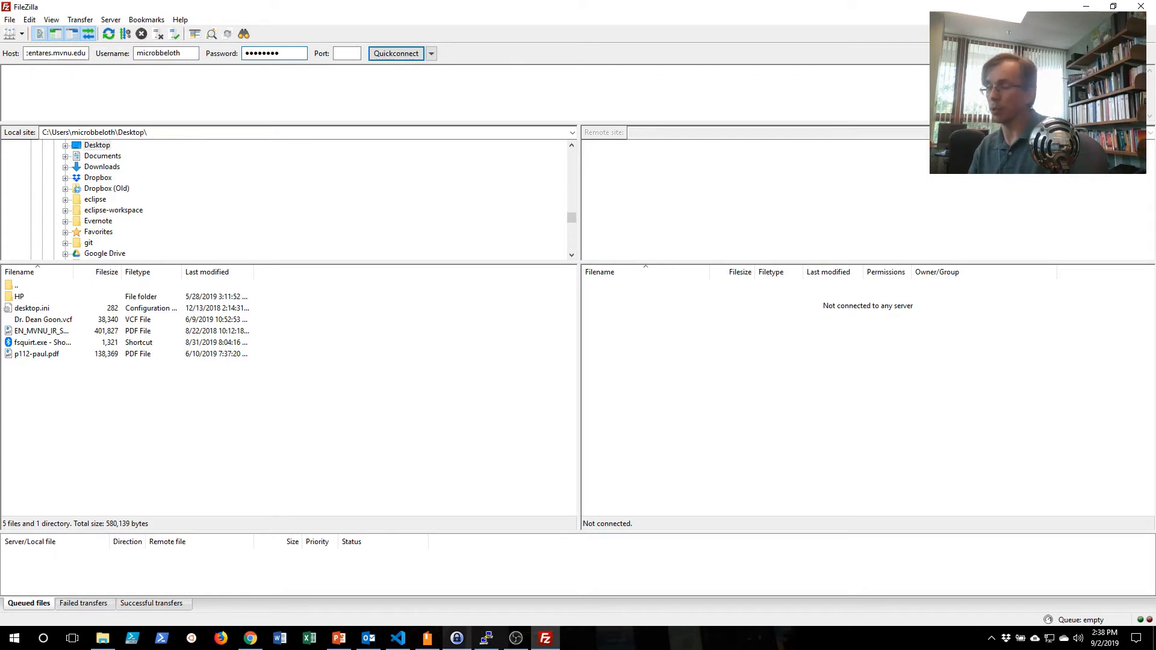
key("ctrl+a")
type("************")
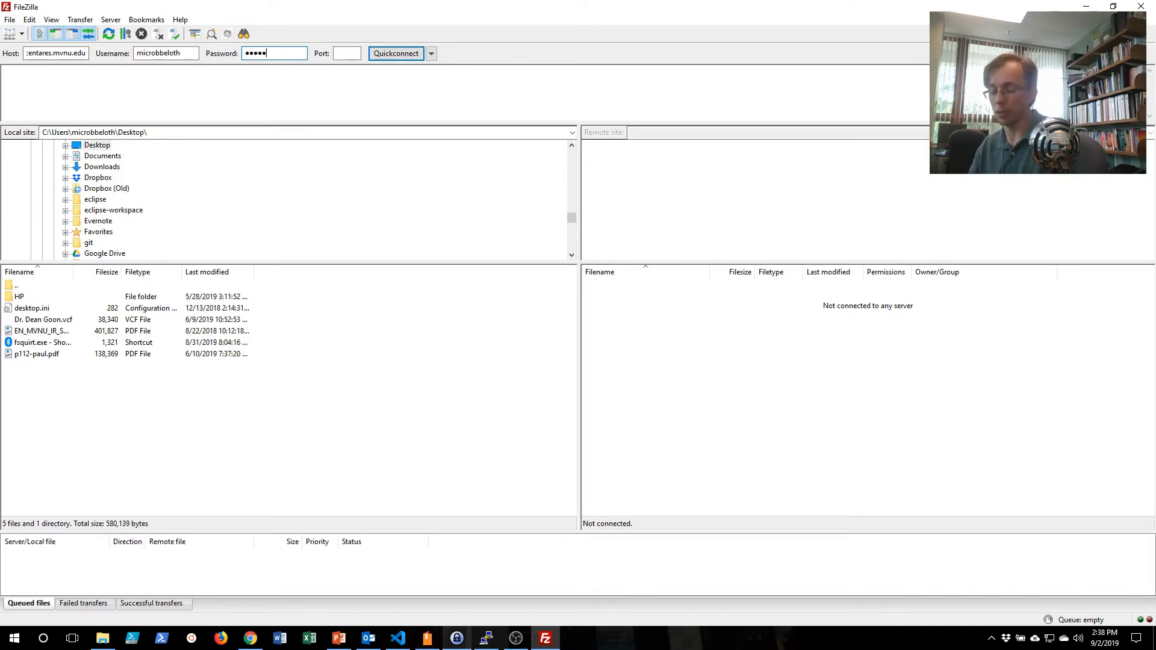
type("**")
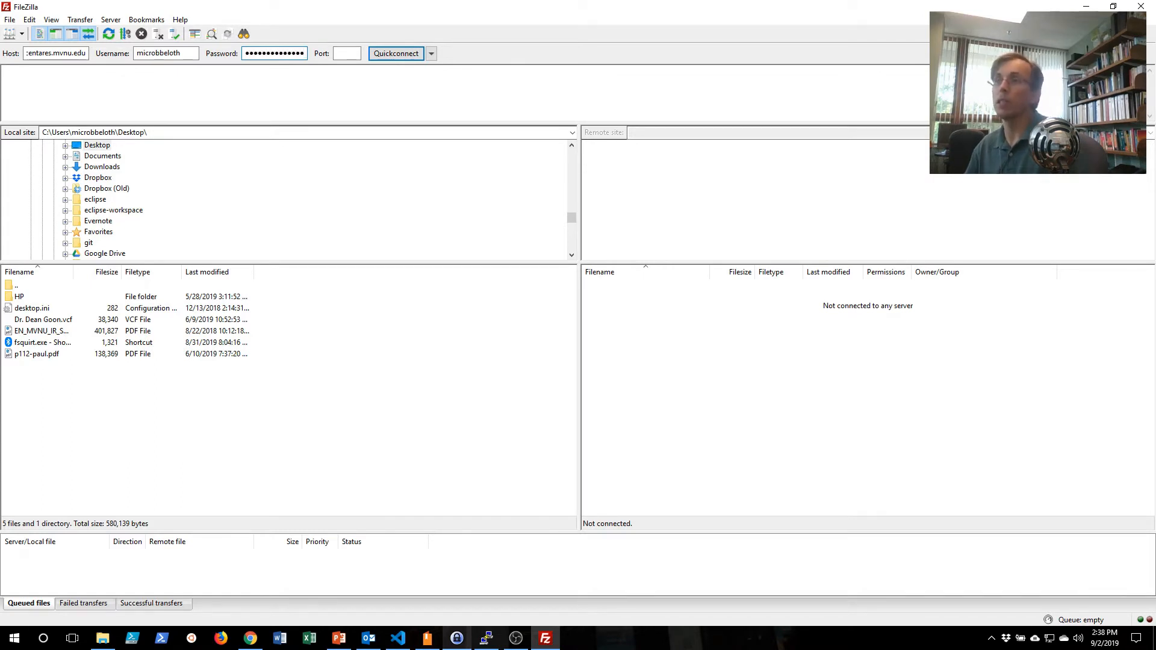
left_click(352, 53)
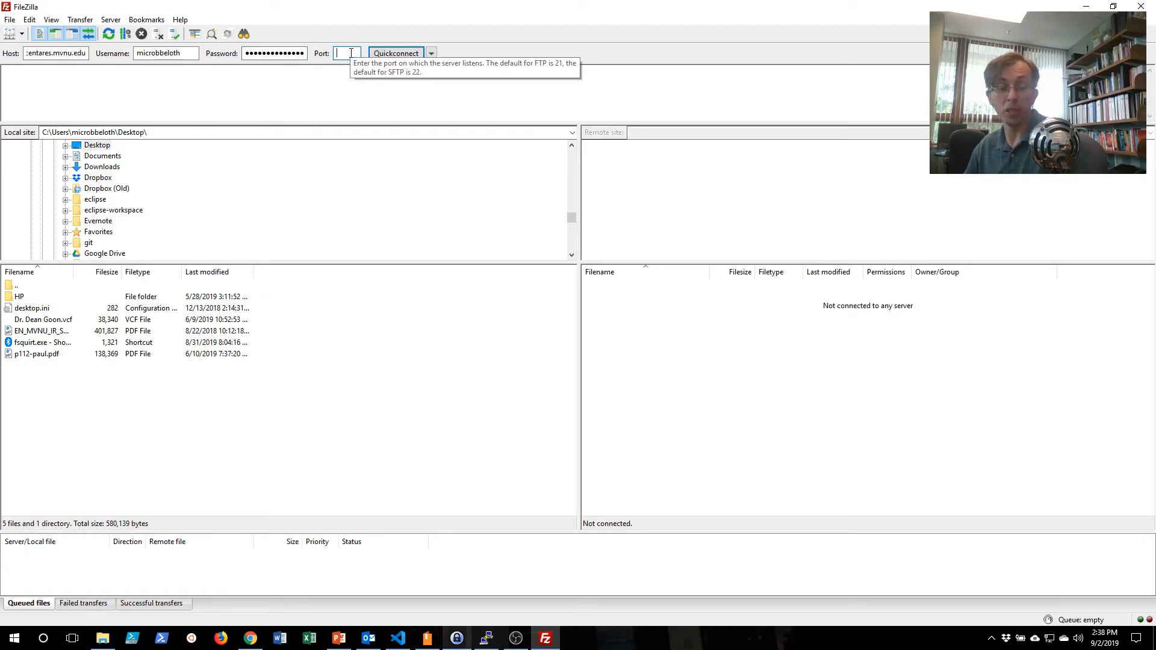
type("22")
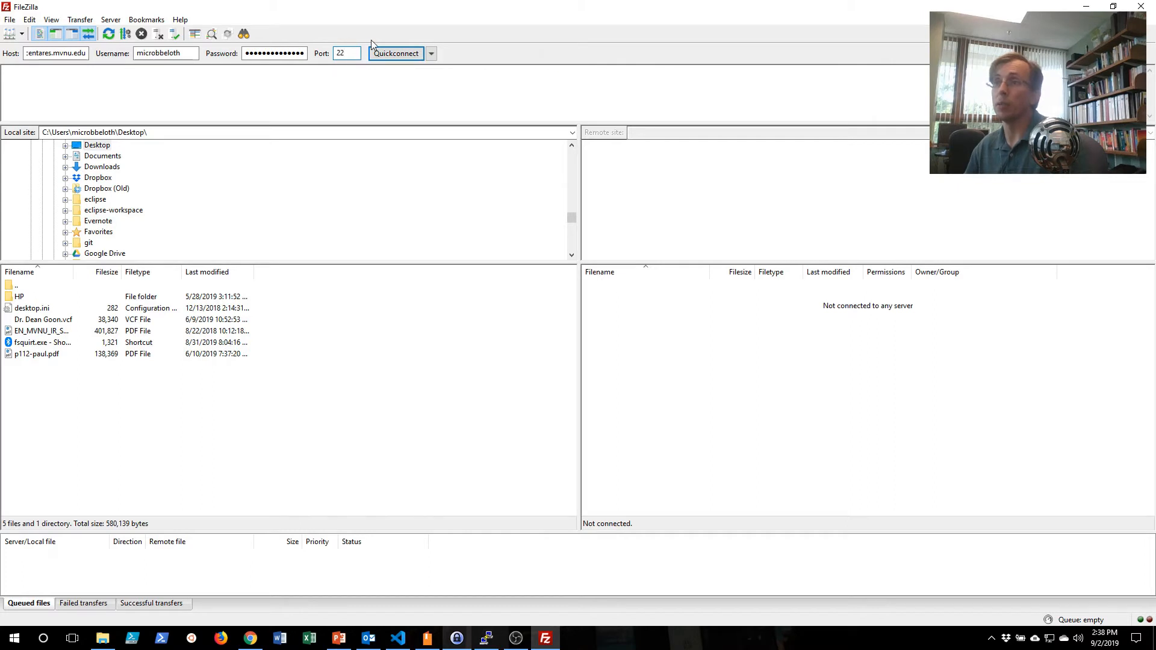
left_click(378, 53)
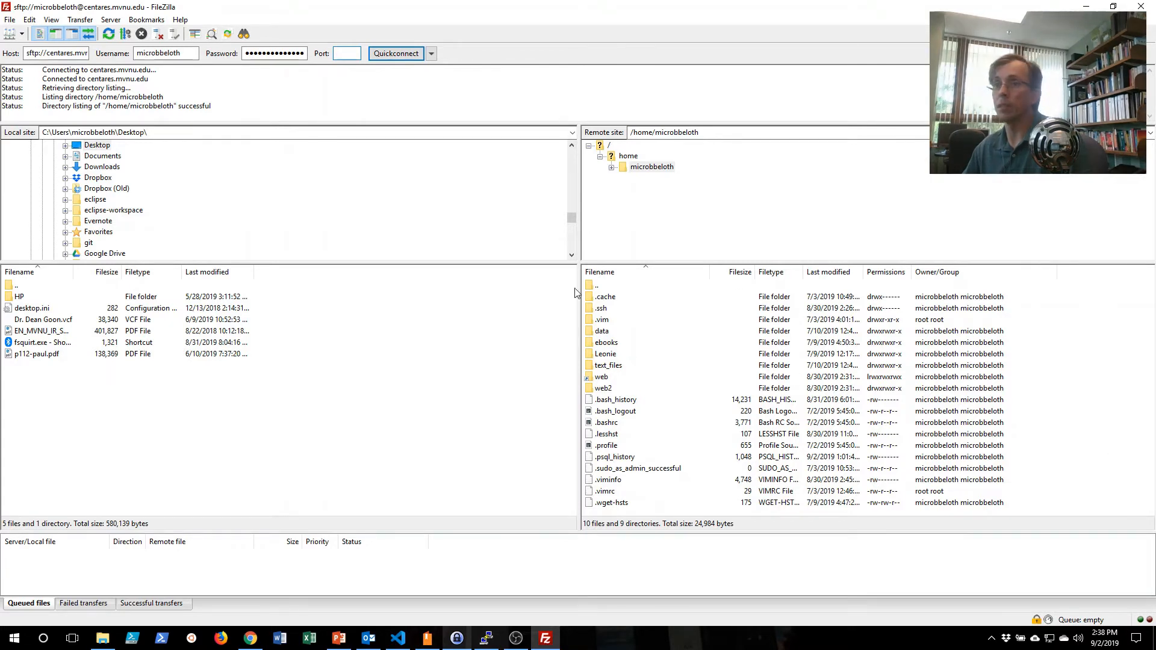
Browse the local site tree to the Dropbox folder in the user profile and expand its subfolders.
scroll(110, 192, "up", 5)
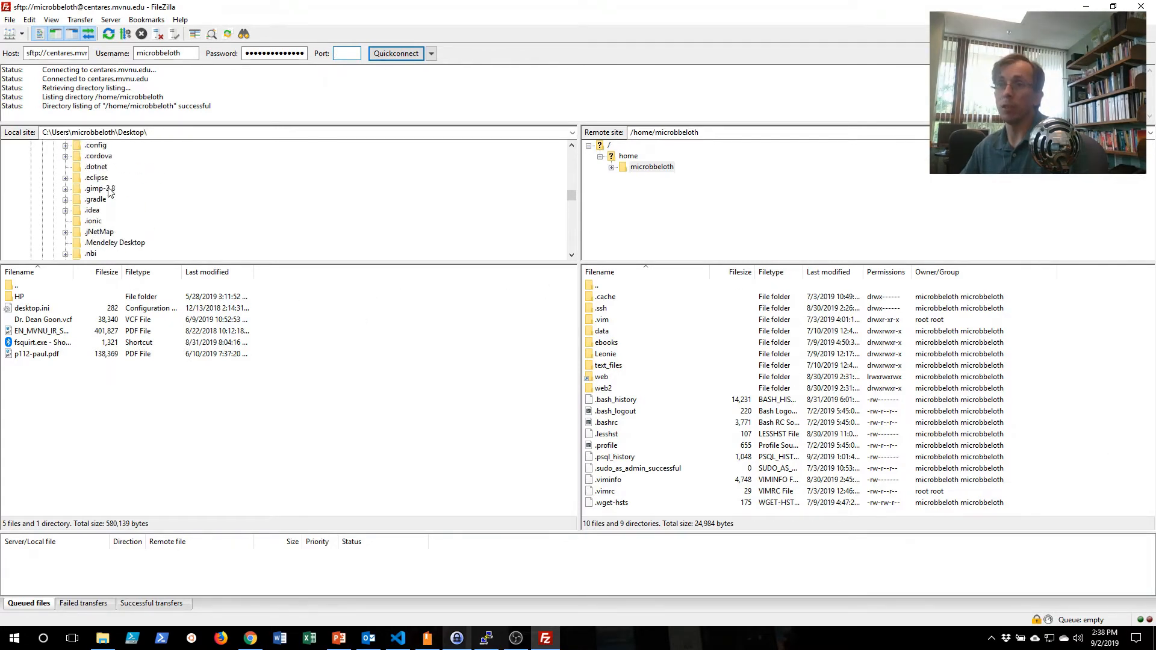
scroll(110, 193, "up", 10)
left_click(19, 168)
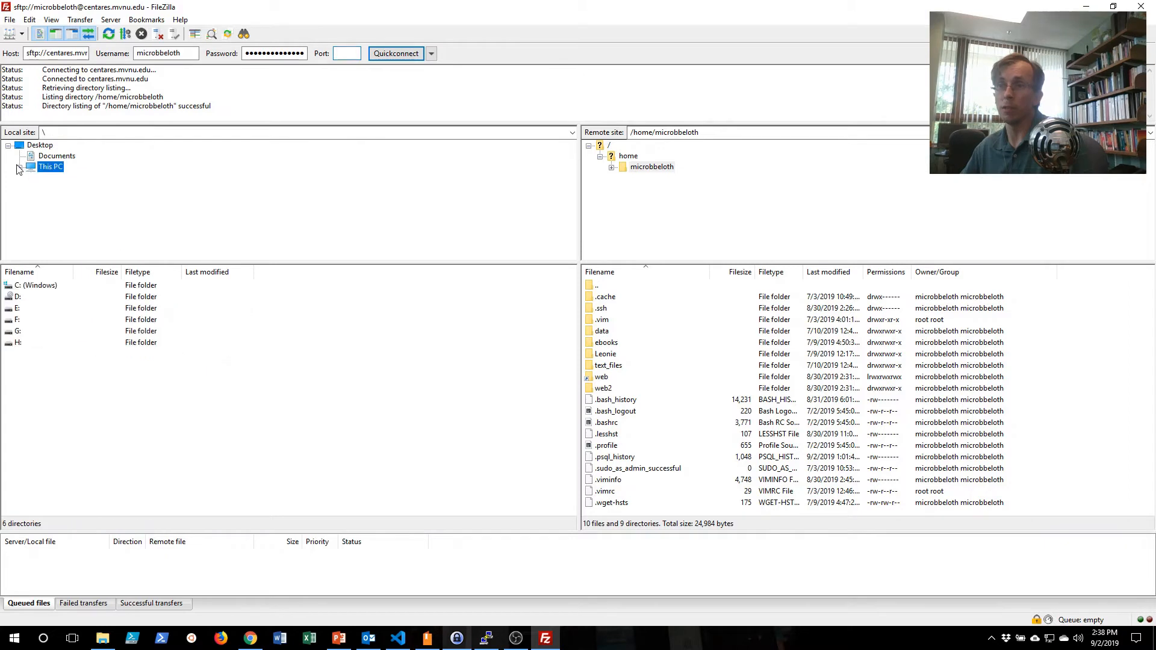
left_click(18, 167)
left_click(31, 178)
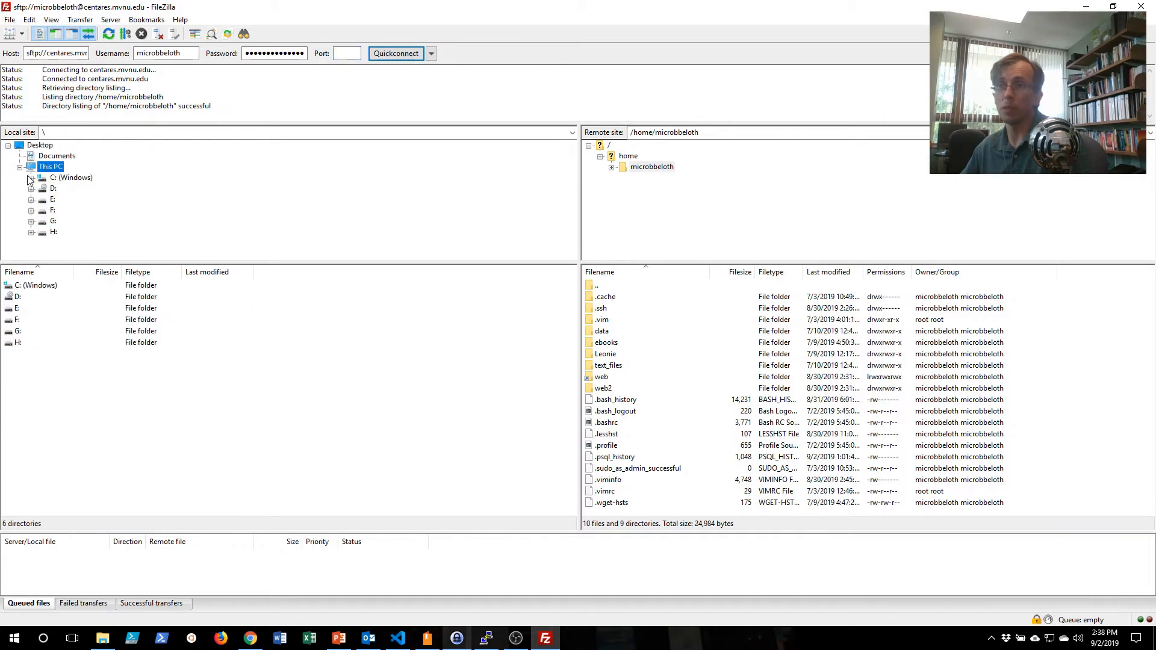
left_click(31, 178)
scroll(72, 184, "down", 10)
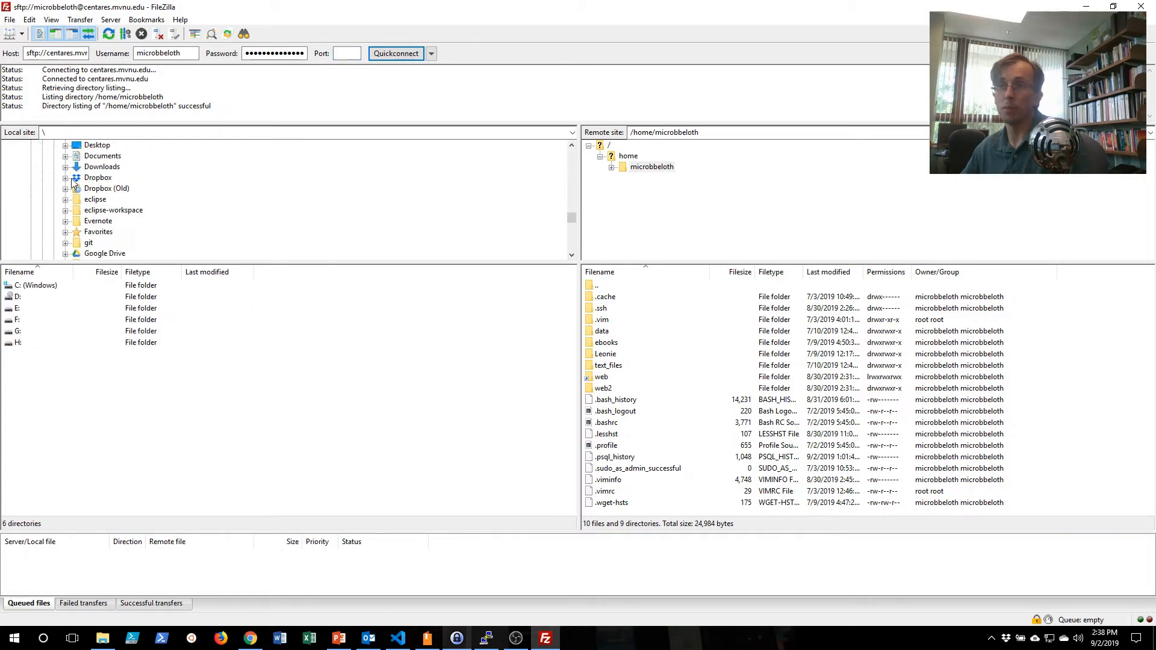
scroll(84, 188, "down", 3)
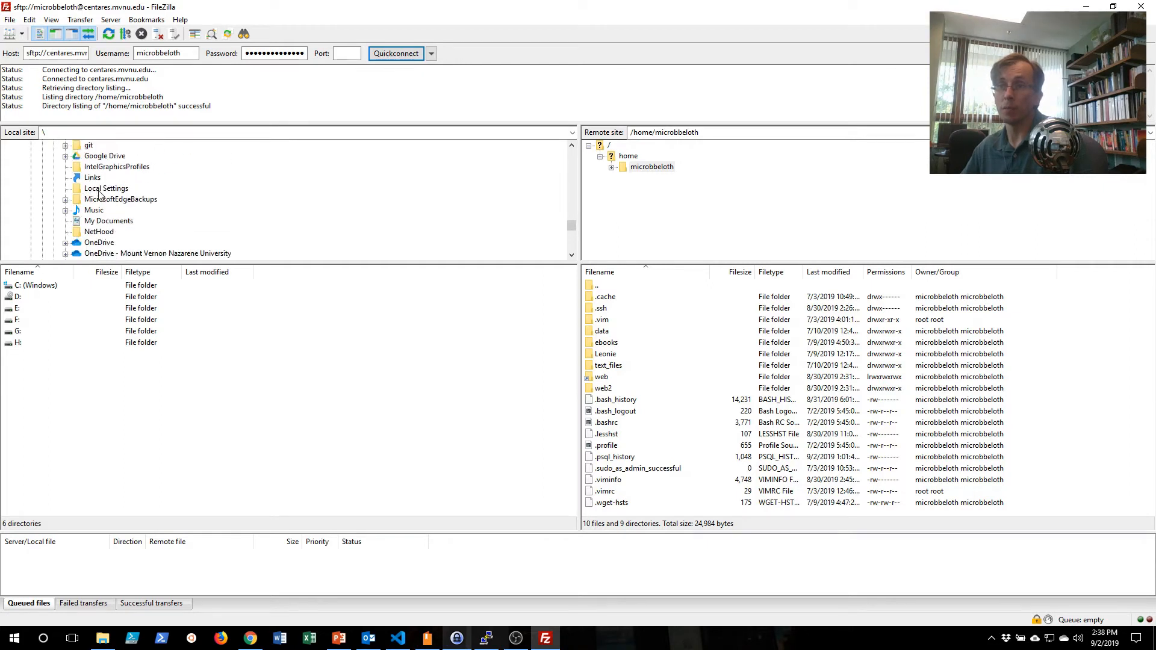
scroll(100, 193, "up", 3)
left_click(98, 178)
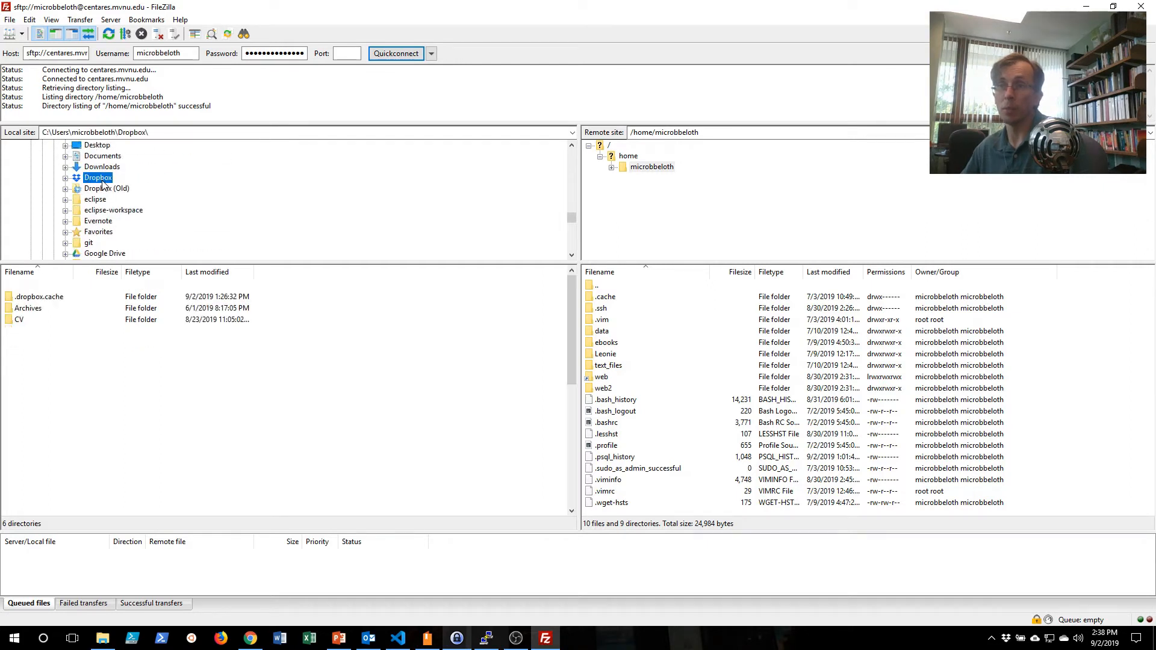
left_click(66, 178)
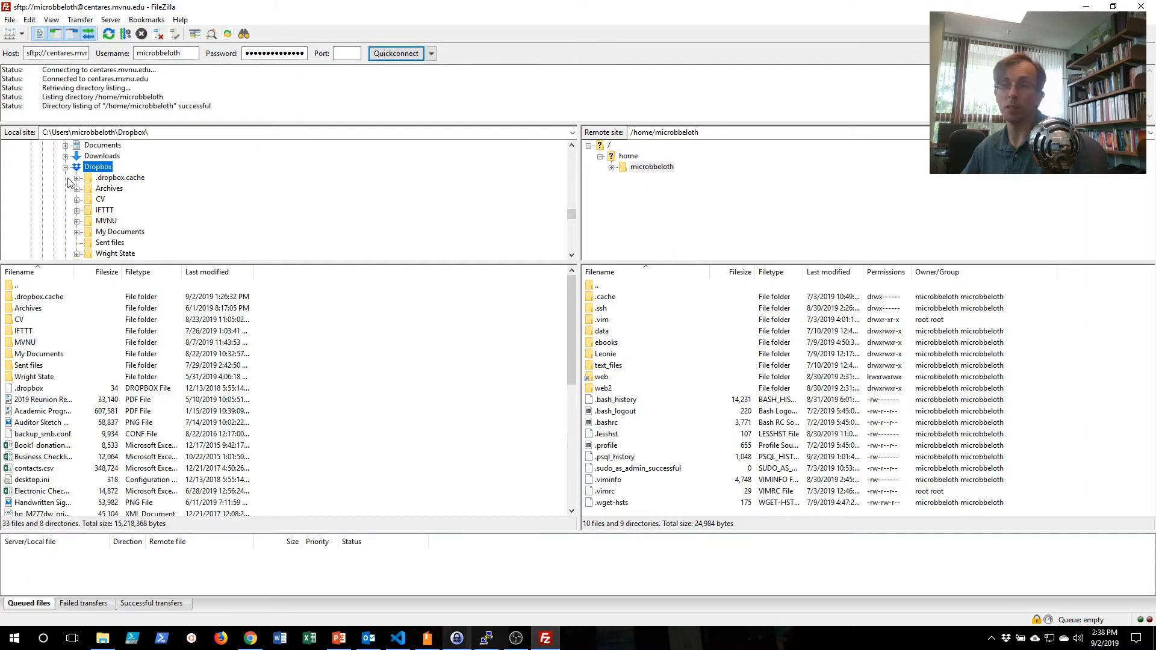
Open the local folder MVNU\courses\CSC3032\data\myphp inside Dropbox.
left_click(110, 222)
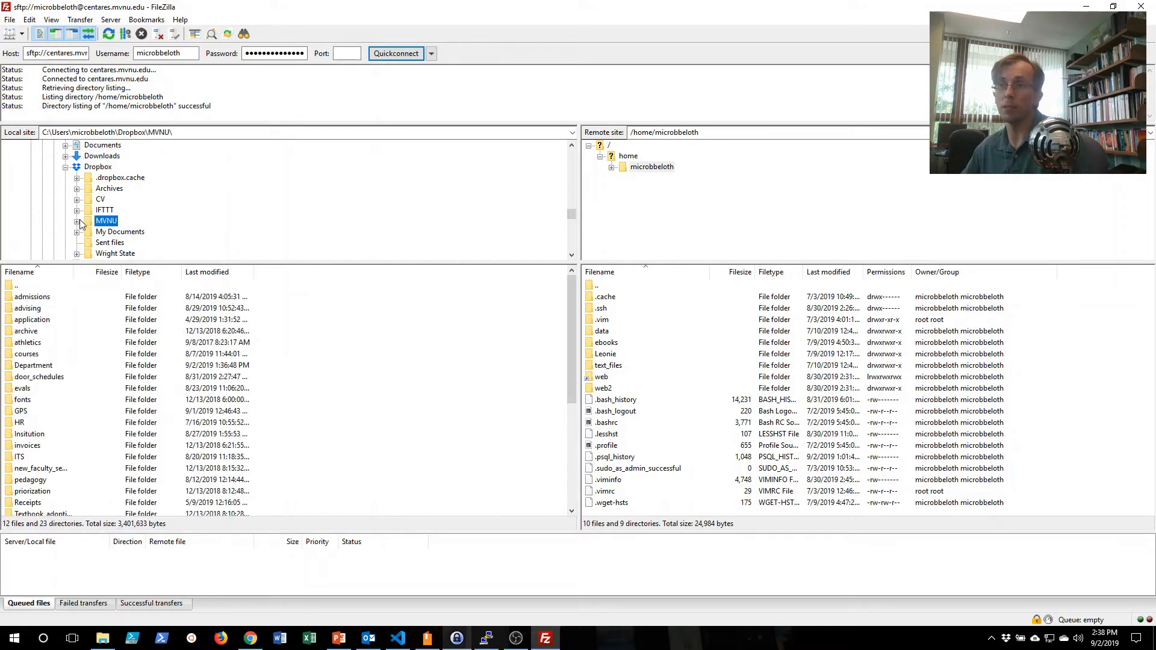
left_click(80, 221)
left_click(114, 211)
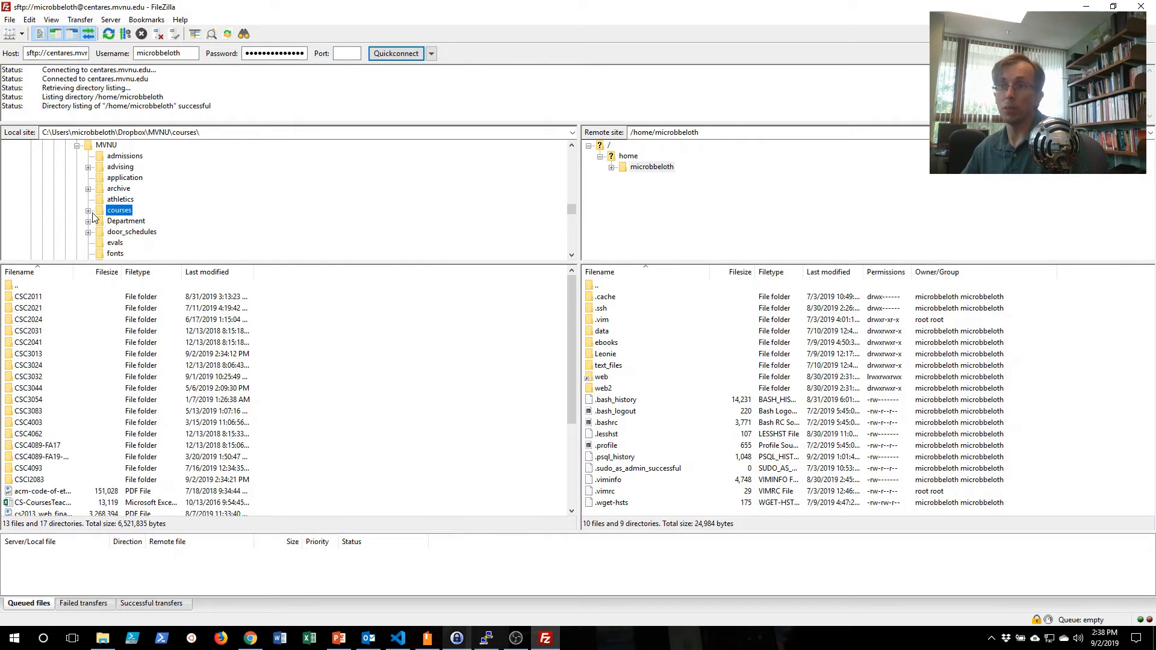
left_click(89, 211)
left_click(133, 233)
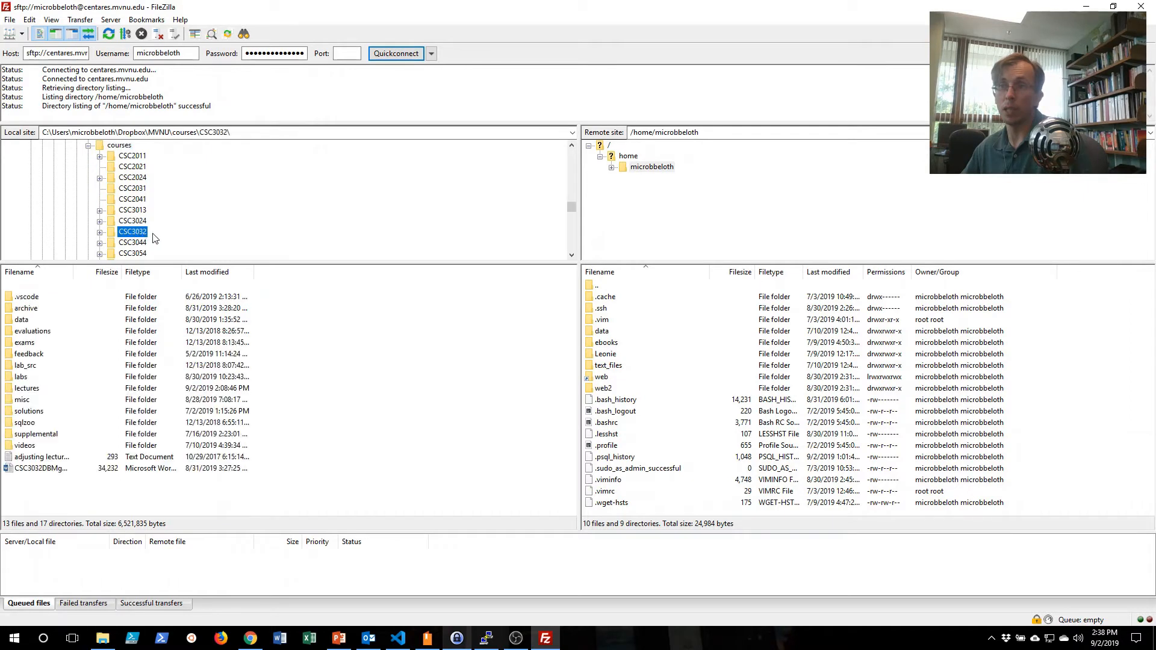
left_click(101, 232)
left_click(135, 179)
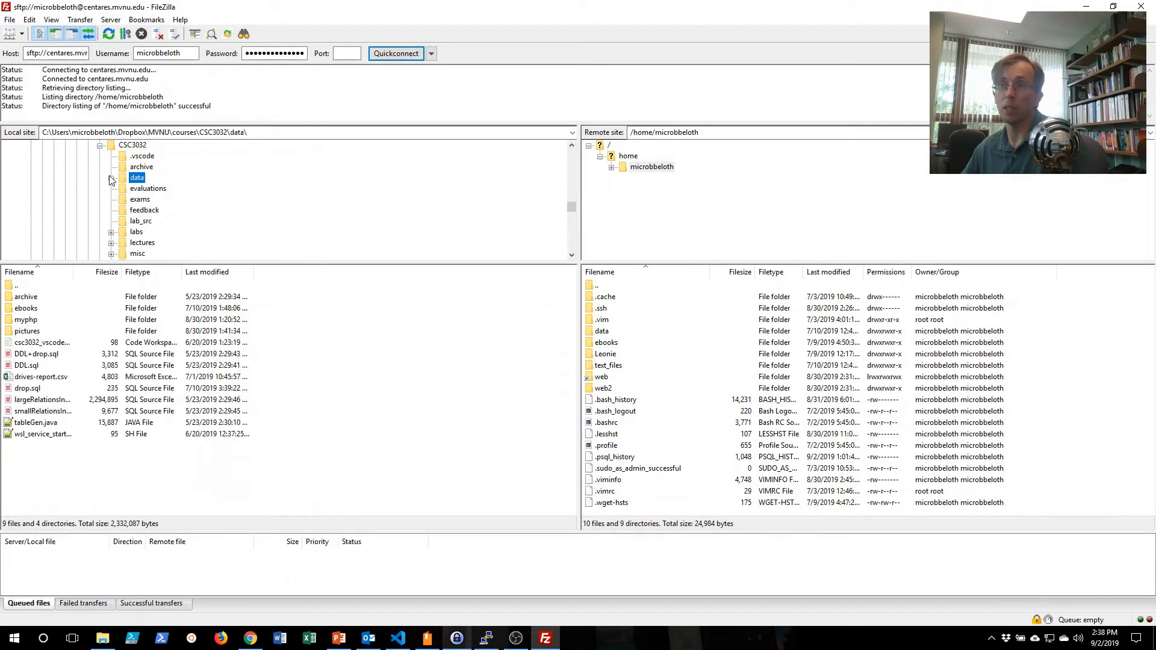
left_click(111, 178)
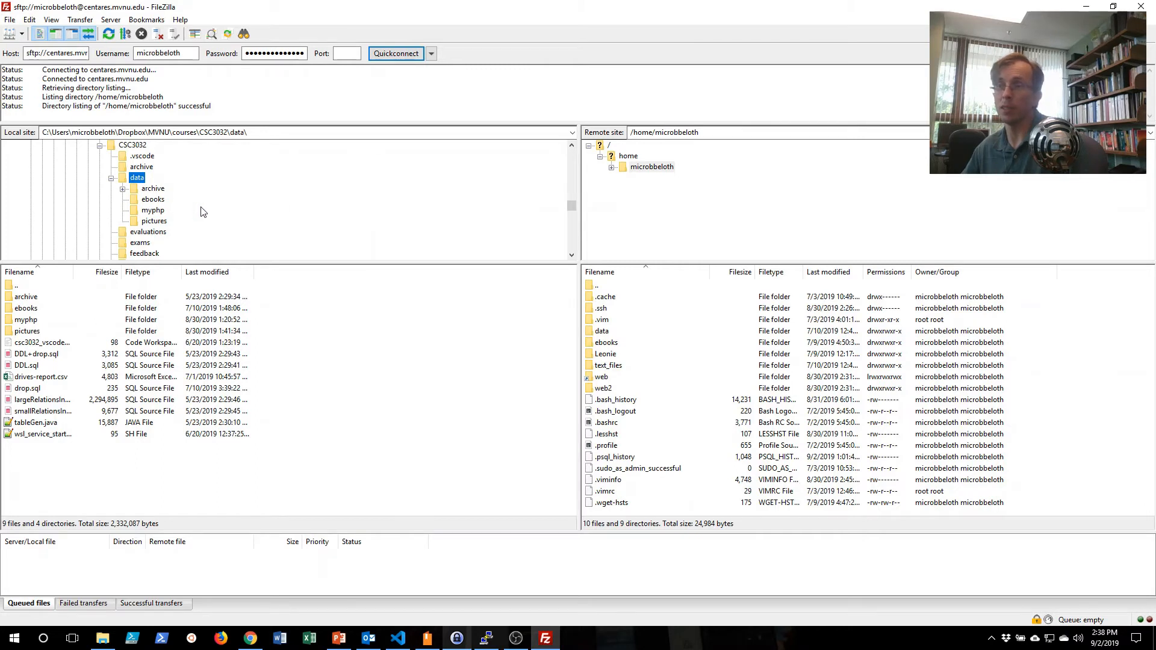
left_click(156, 211)
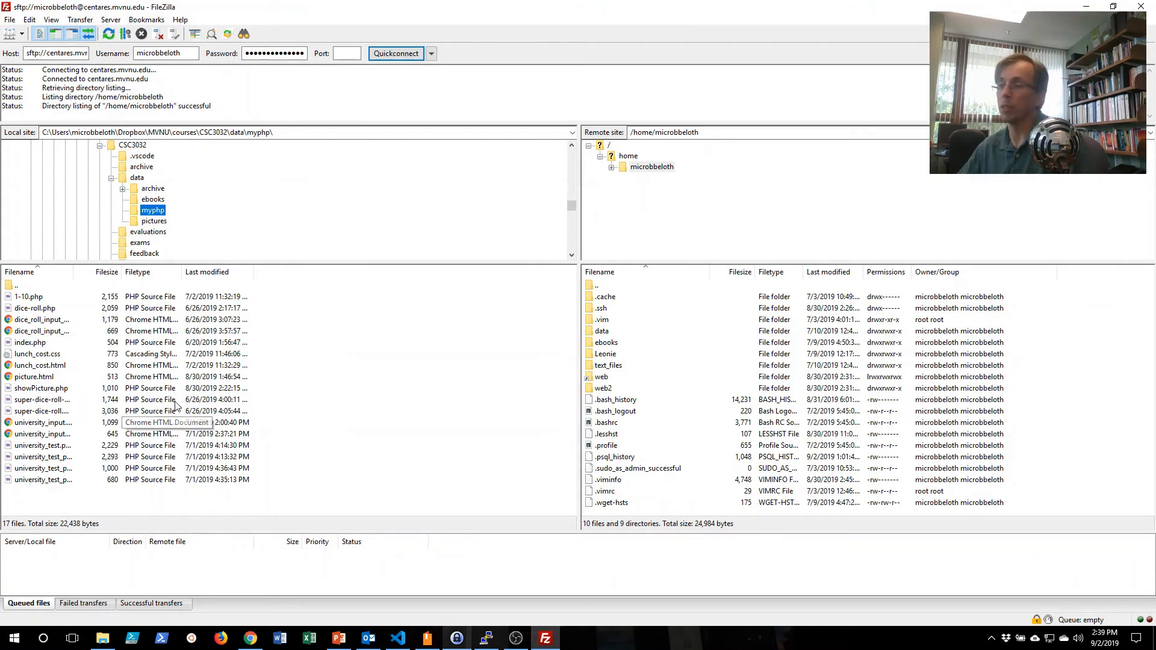
Examine the transfer options for the remote .bash_history and local picture.html files, and select the remote web folder.
left_click(767, 378)
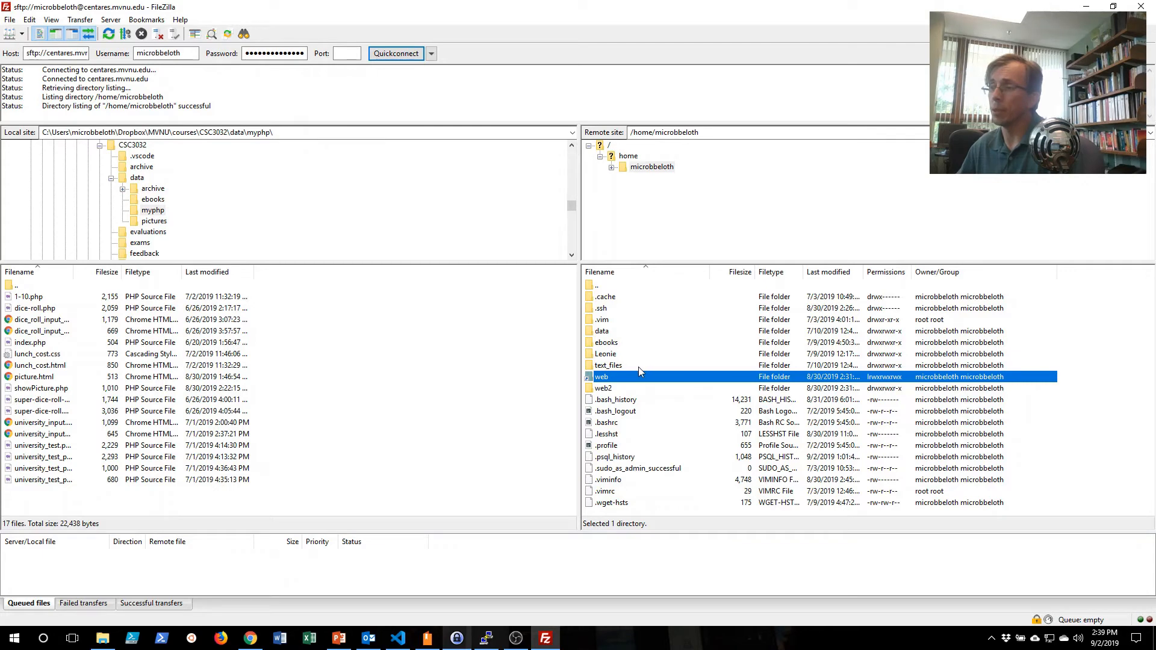
right_click(638, 397)
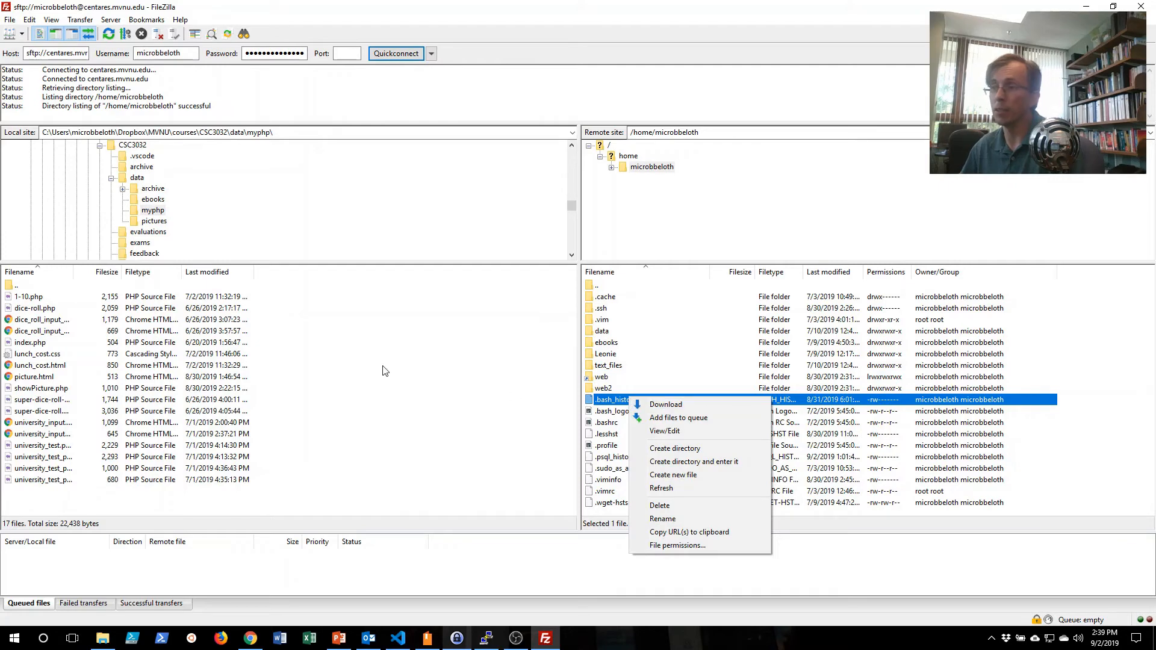
left_click(291, 382)
left_click(36, 377)
right_click(65, 378)
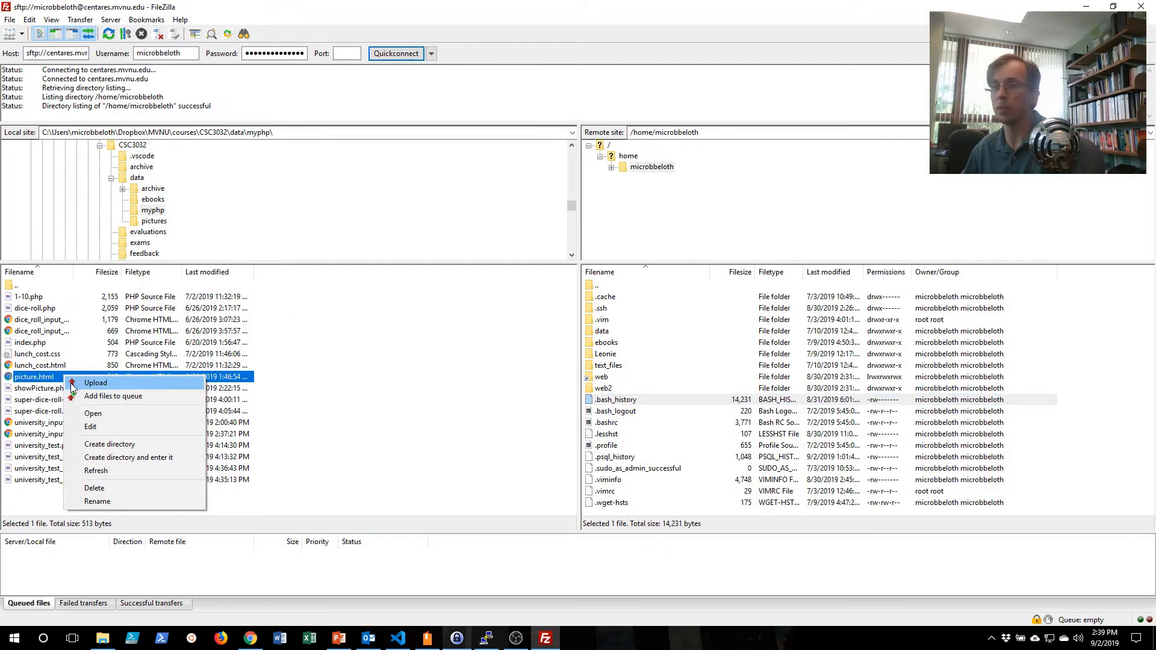
left_click(644, 400)
right_click(645, 401)
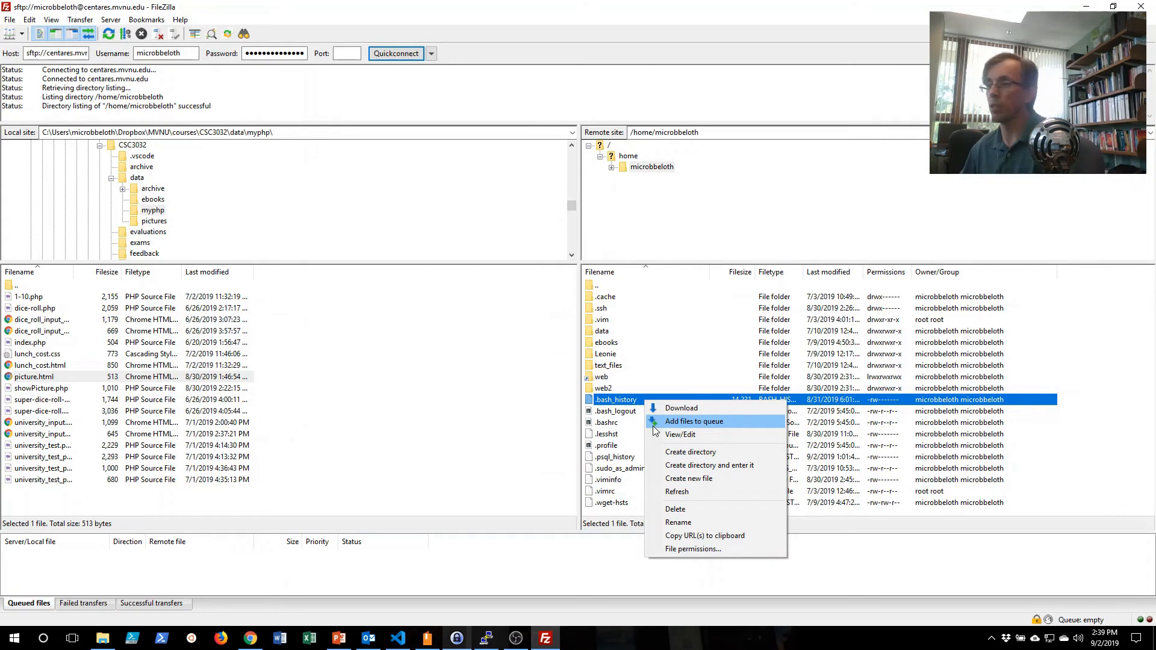
left_click(653, 389)
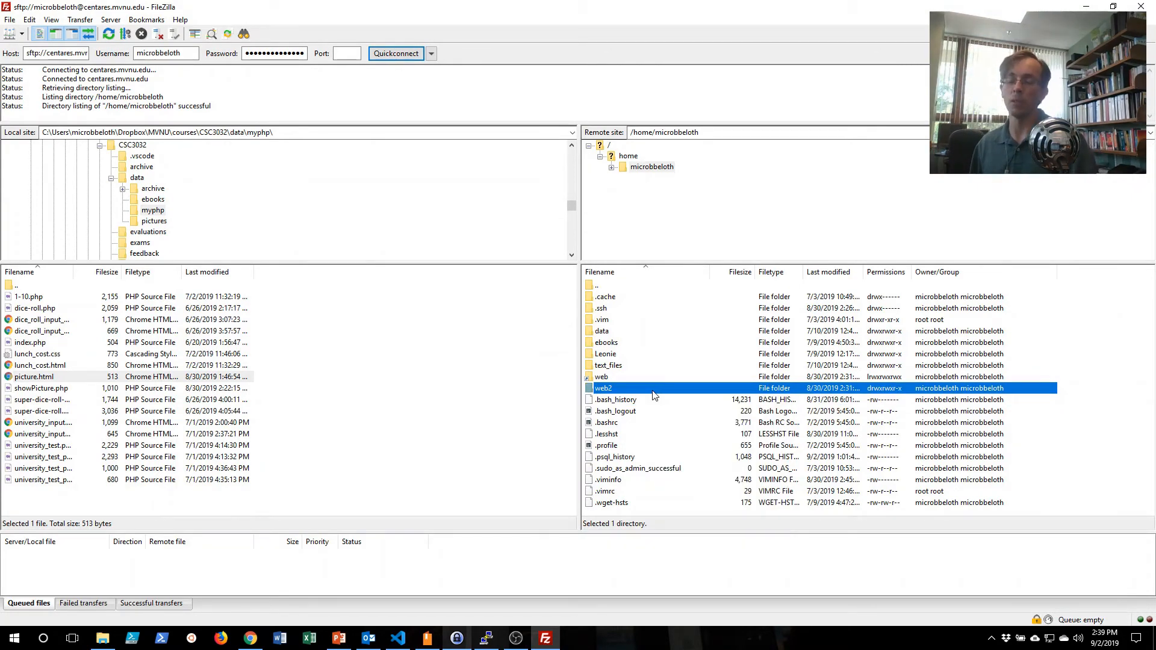
left_click(626, 381)
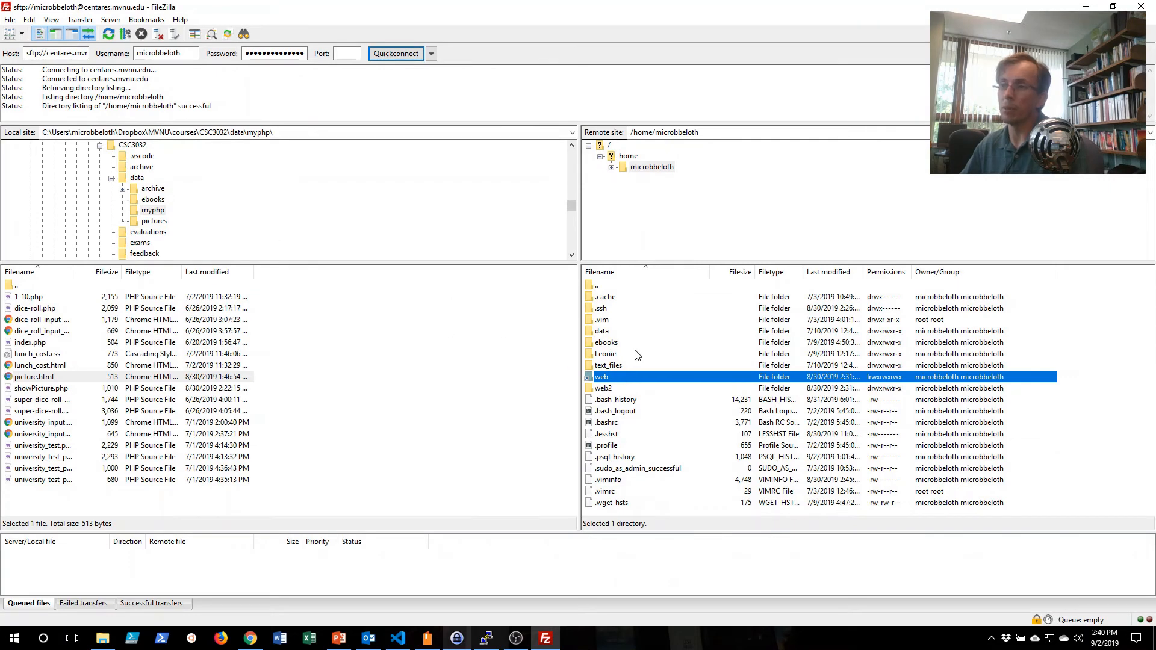
Open the remote web folder and widen the local file list's filename column to show the full file names.
double_click(615, 376)
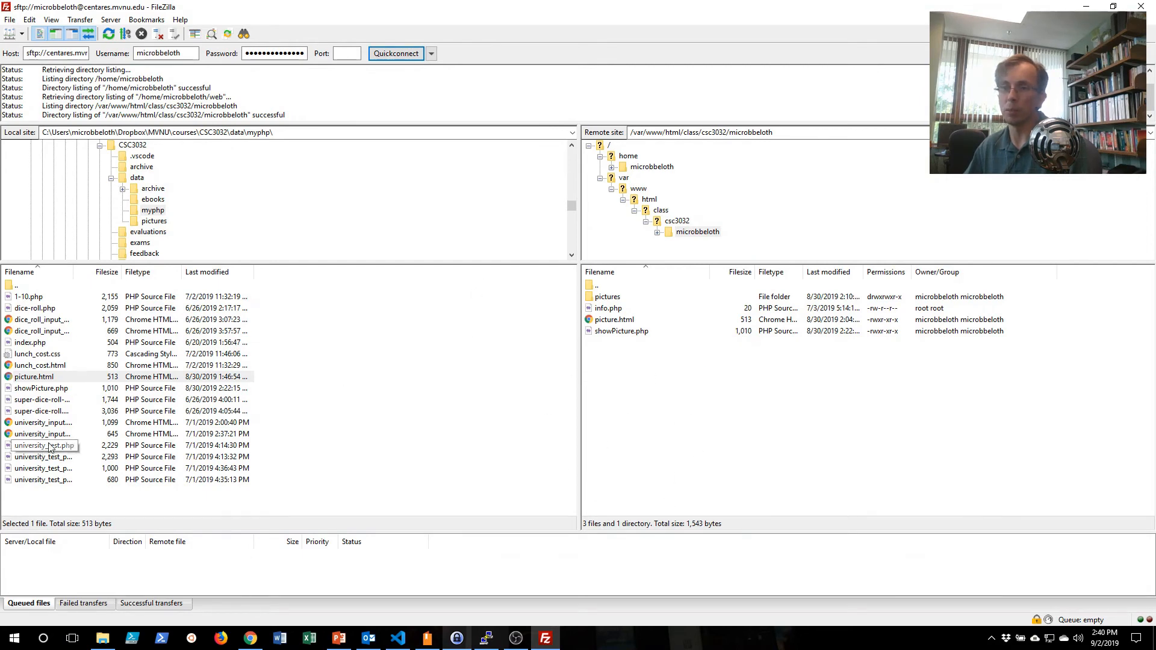
left_click(104, 357)
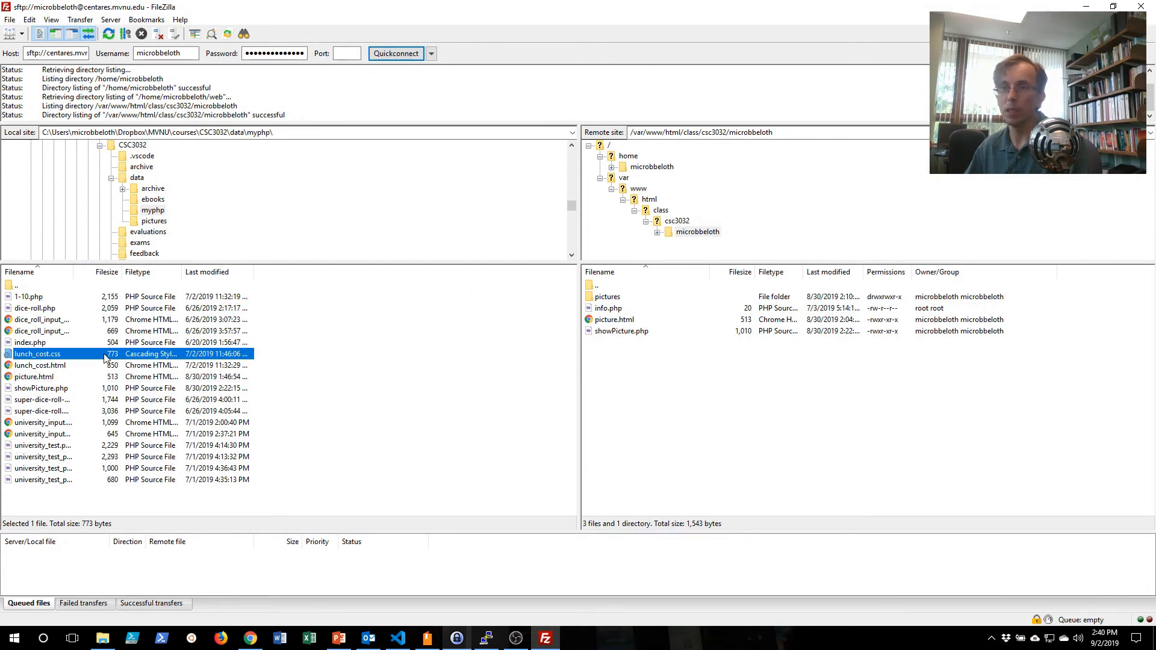
left_click(85, 367)
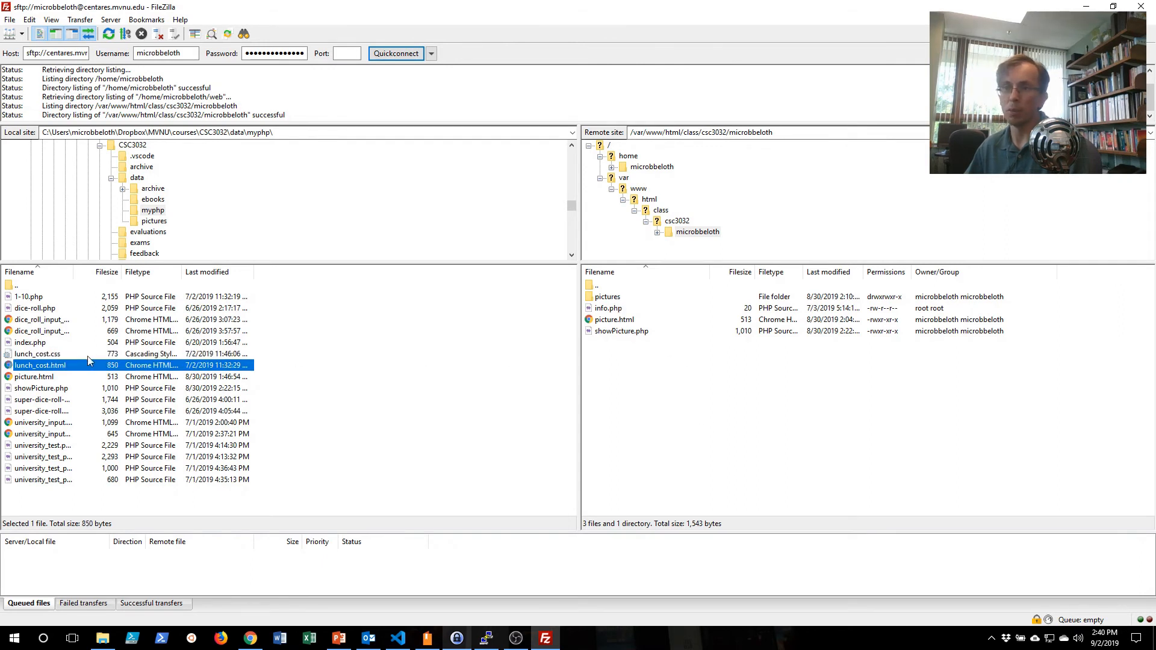
left_click_drag(76, 276, 168, 276)
left_click(88, 446)
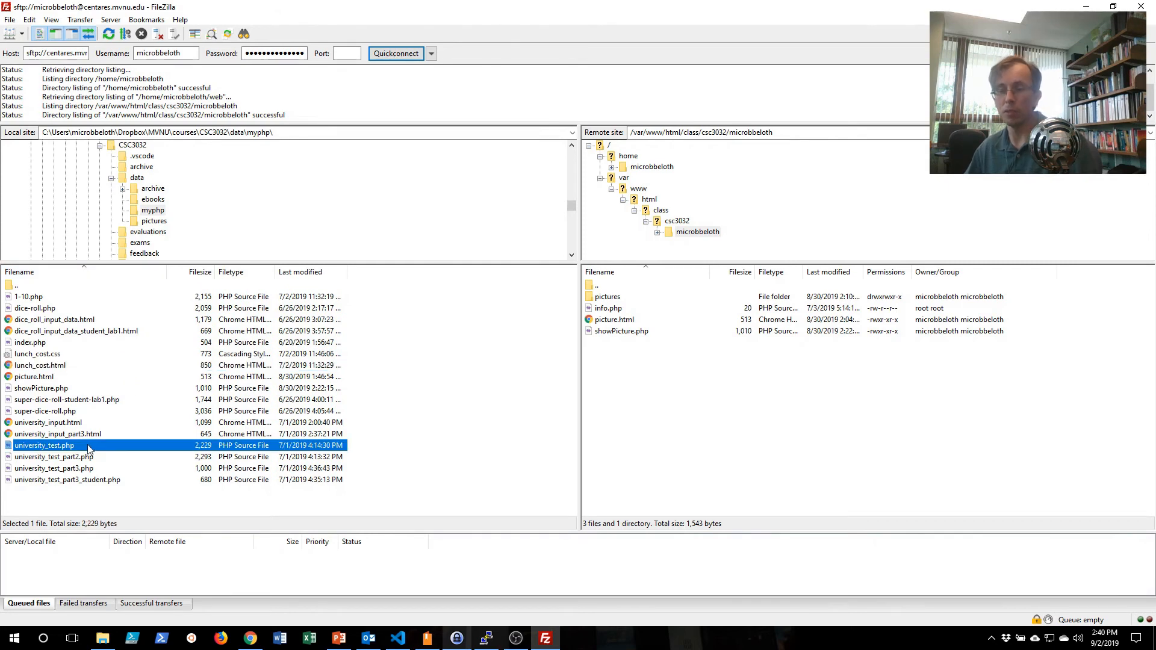
left_click(91, 480, "shift")
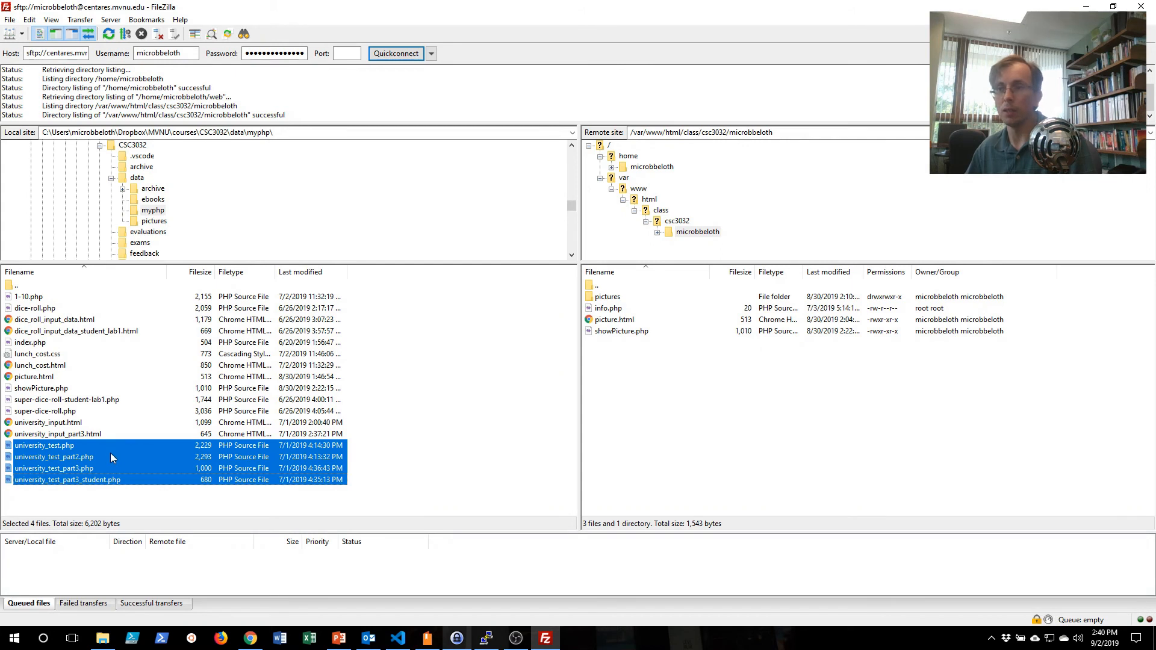
left_click(90, 446)
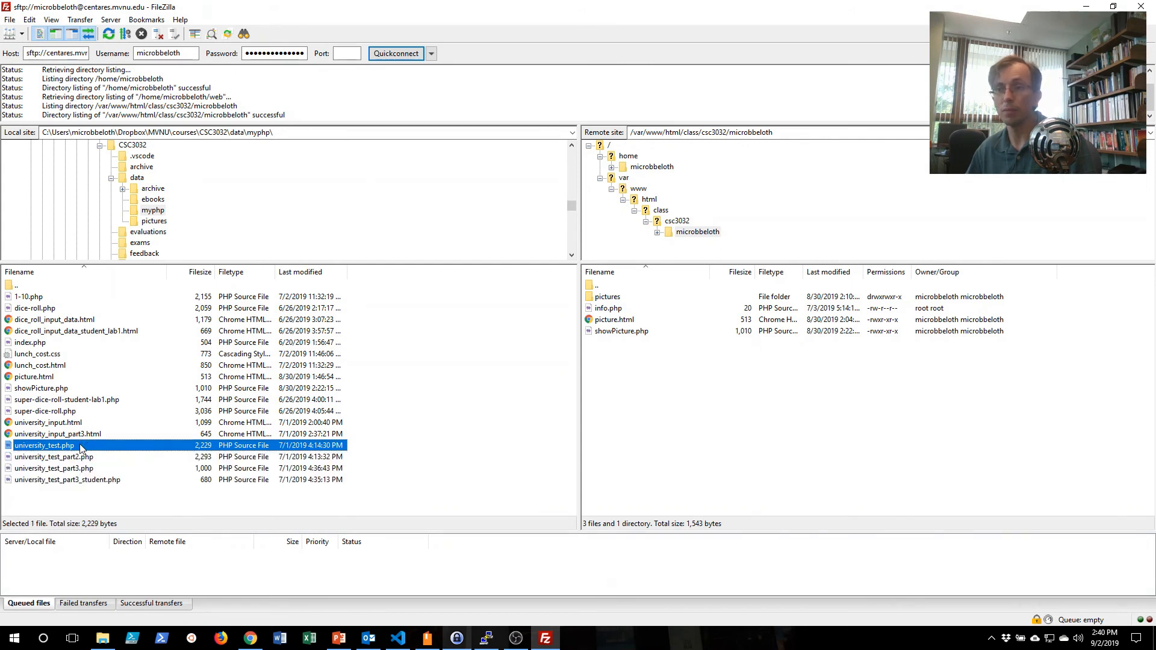
Upload the local files university_input.html and university_test.php together to the remote web folder.
left_click(79, 426)
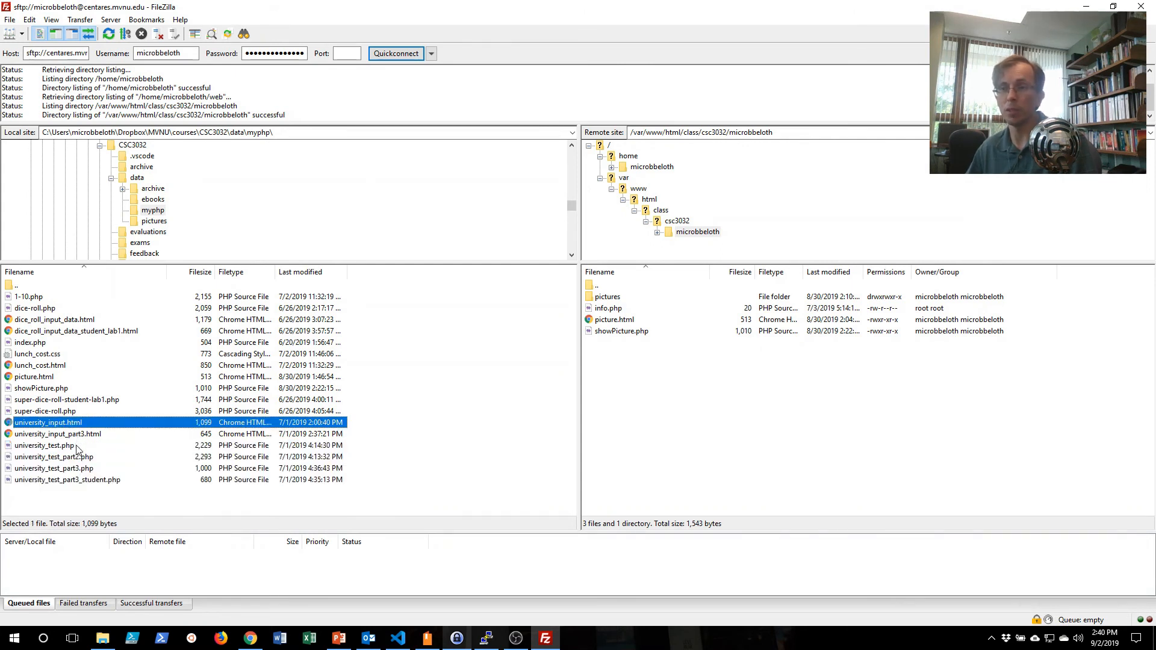
left_click(77, 447, "ctrl")
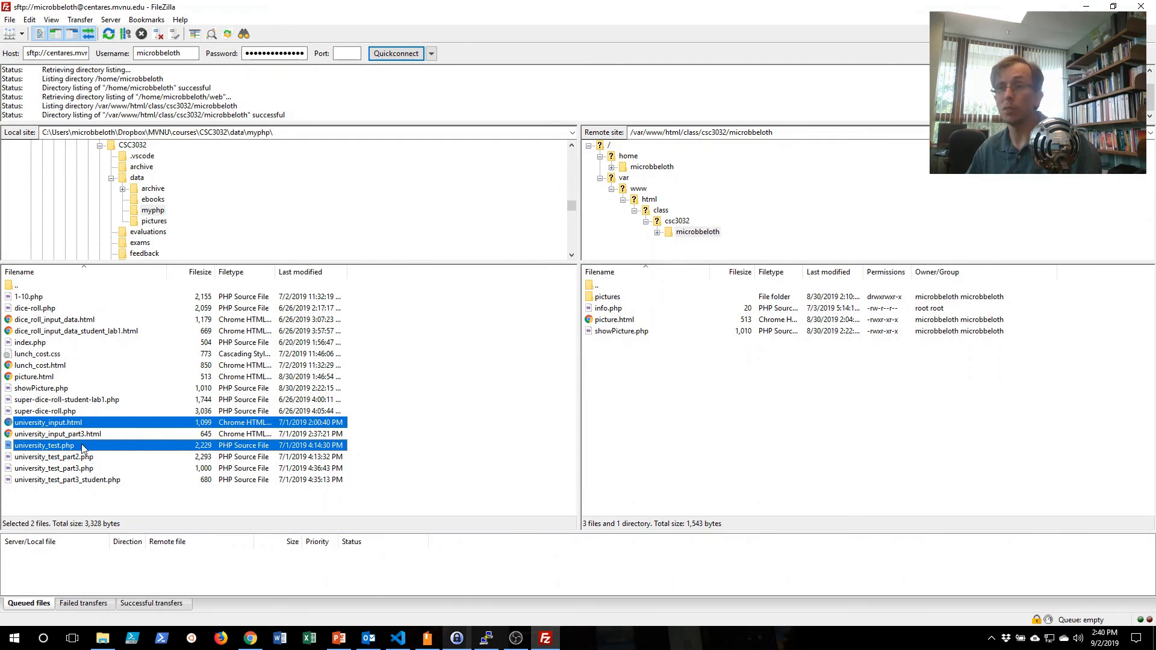
right_click(98, 449)
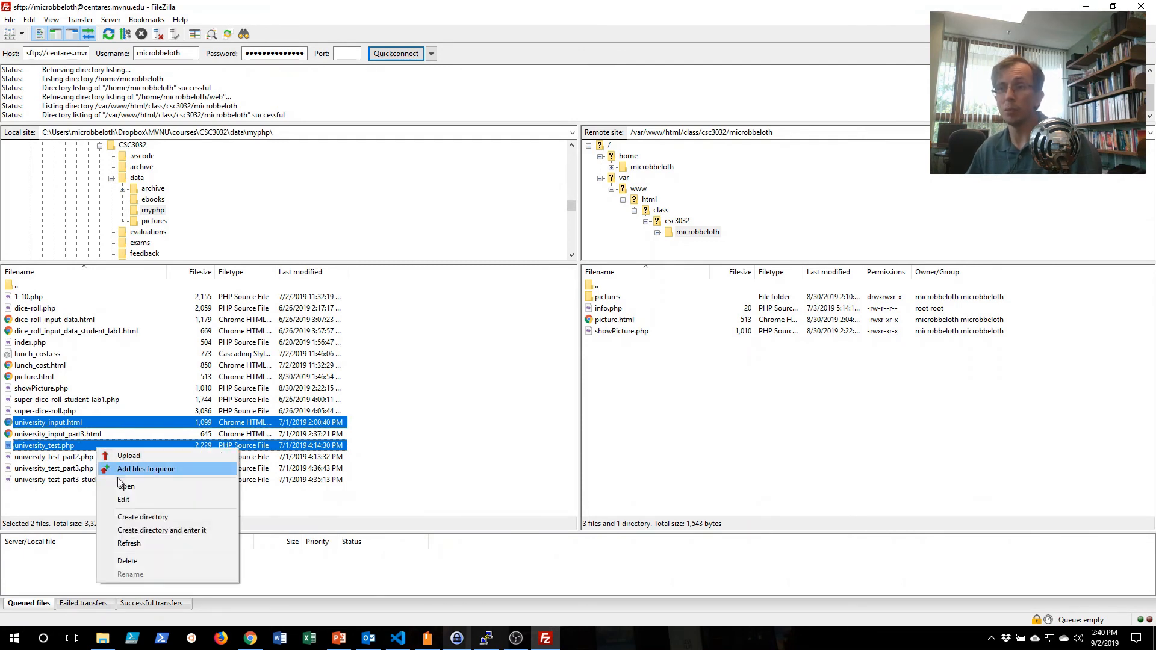
left_click(126, 457)
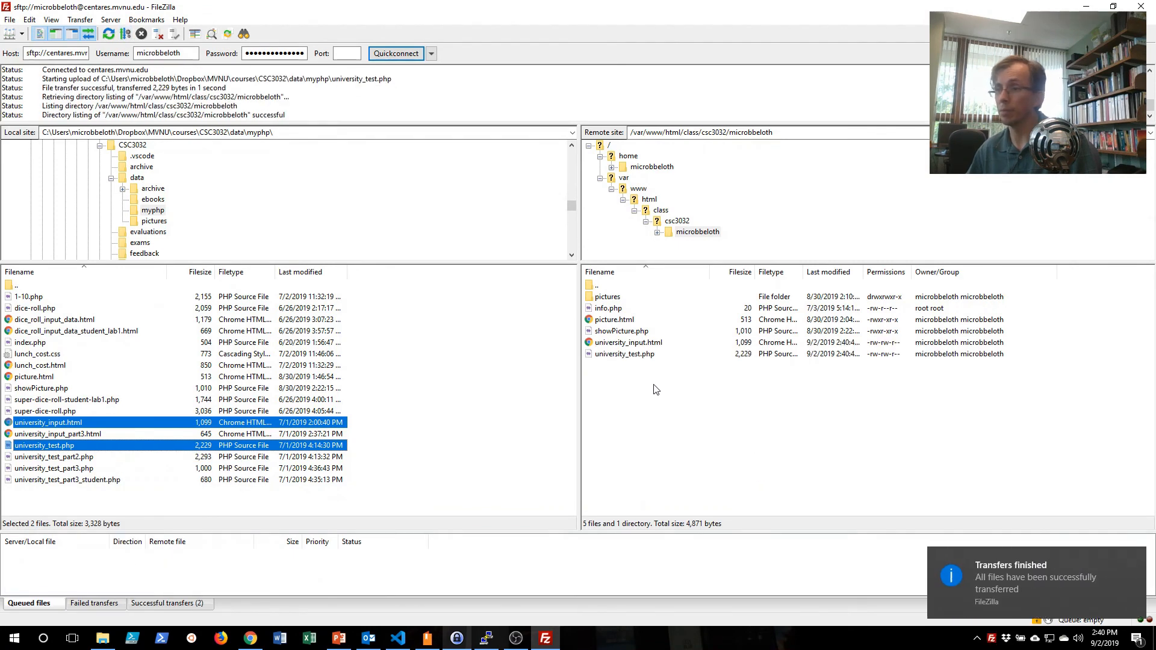
Switch to Visual Studio Code, open university_input.html from the myphp folder and check which PHP file its form action calls.
left_click(397, 638)
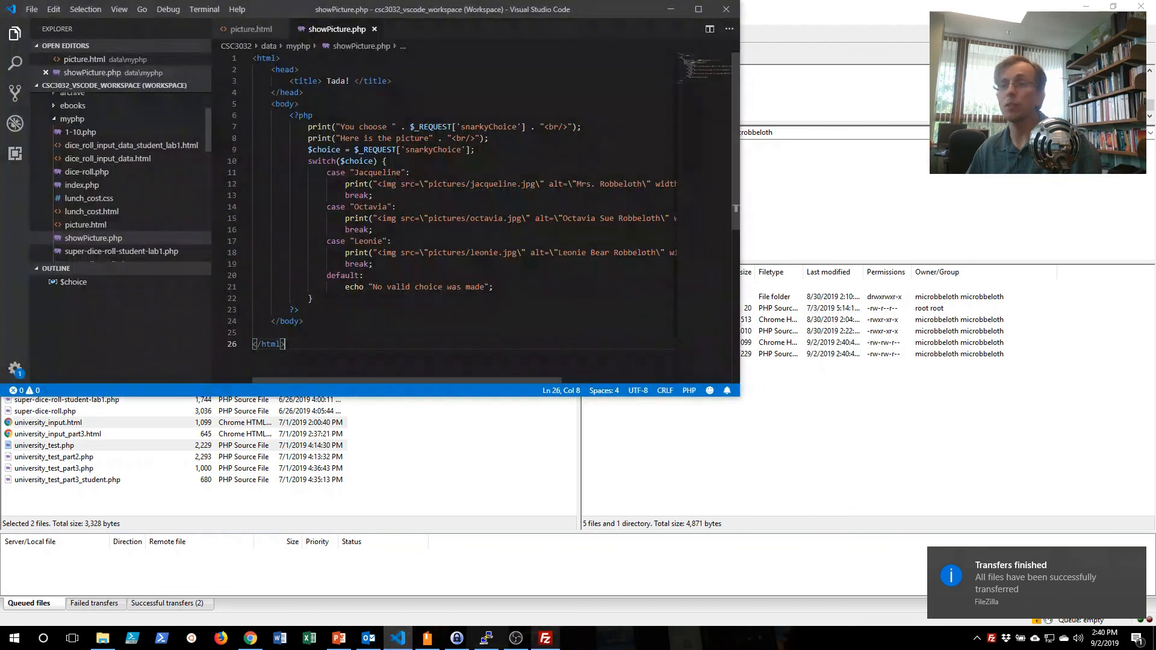
scroll(84, 208, "up", 2)
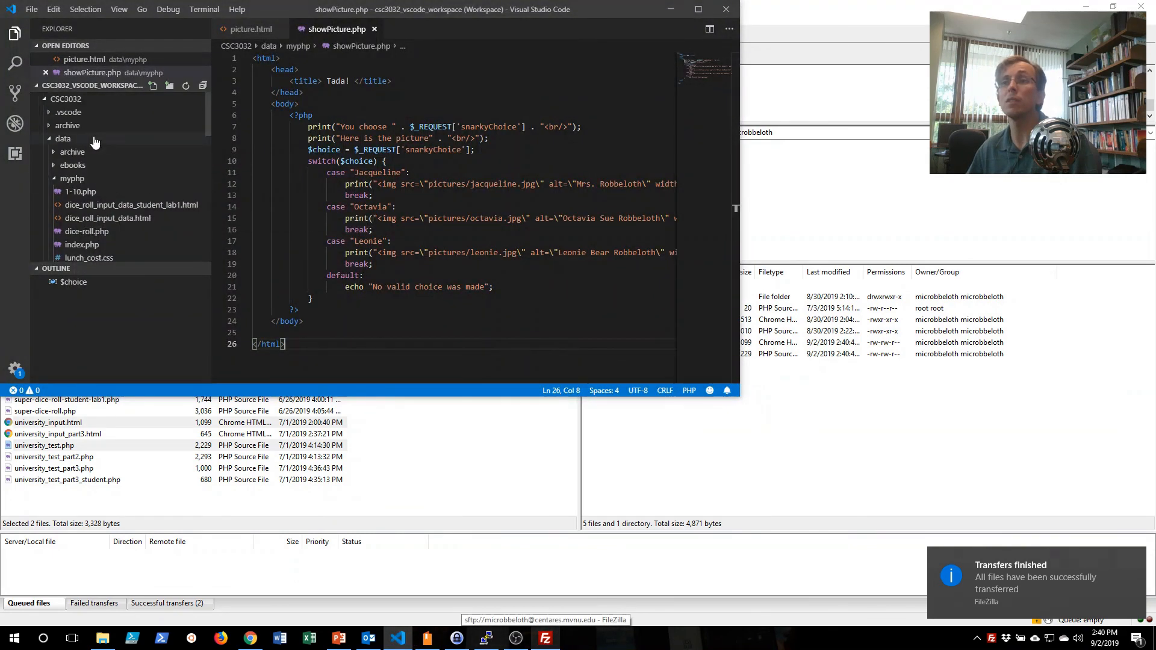
scroll(84, 180, "down", 5)
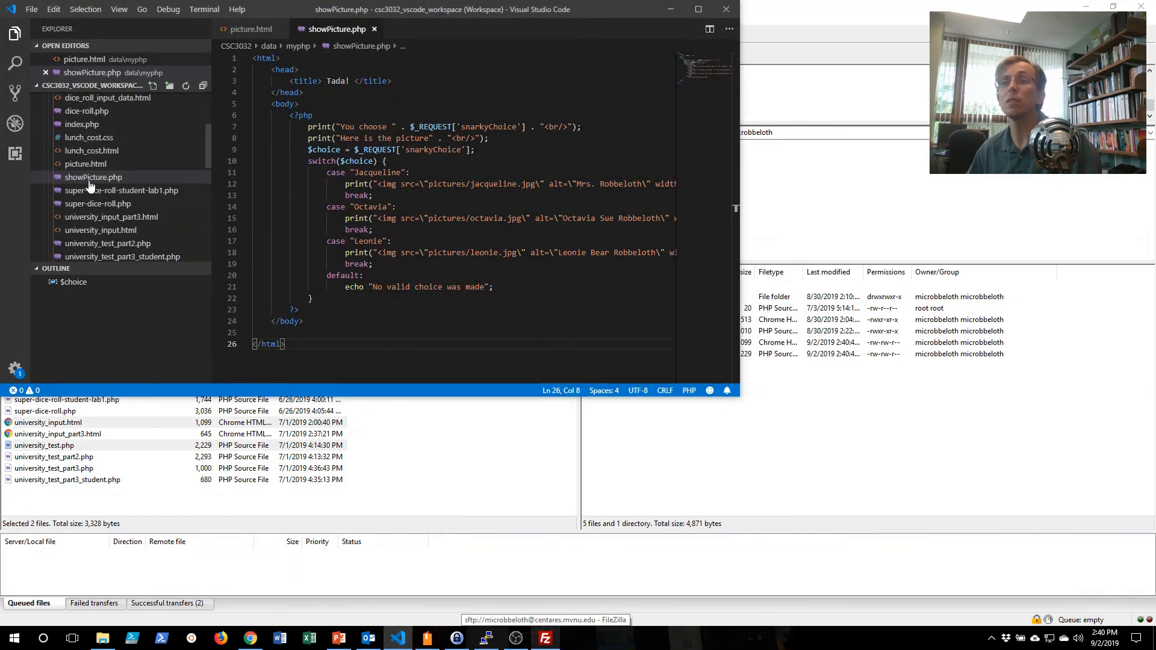
scroll(116, 159, "up", 1)
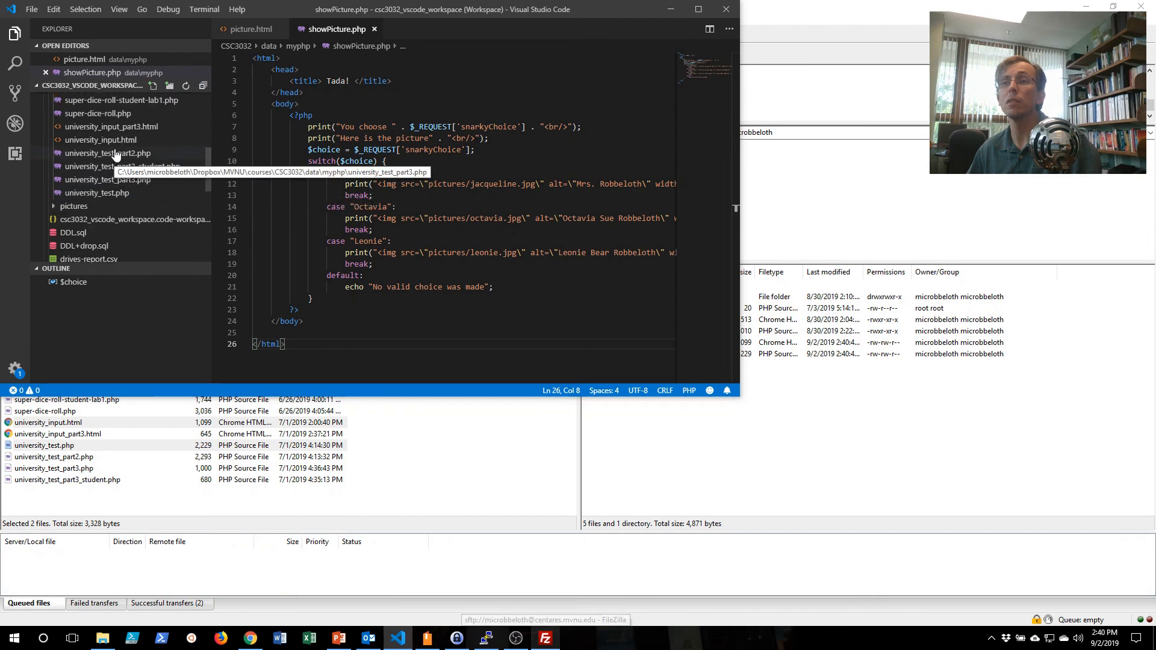
double_click(116, 141)
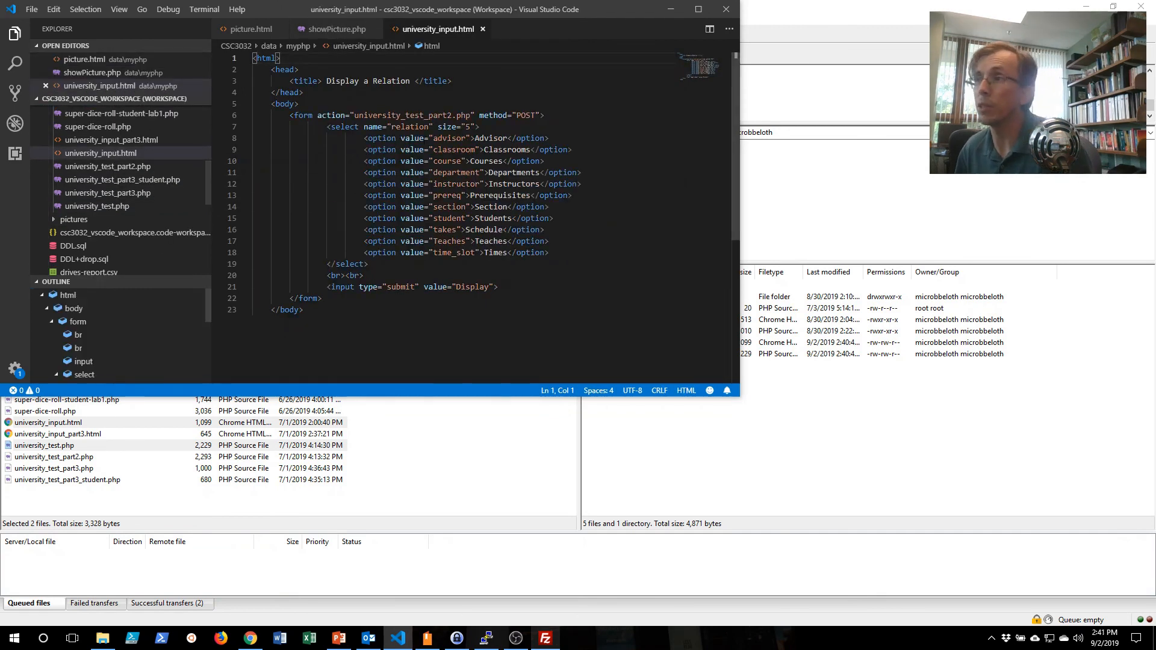
left_click(429, 115)
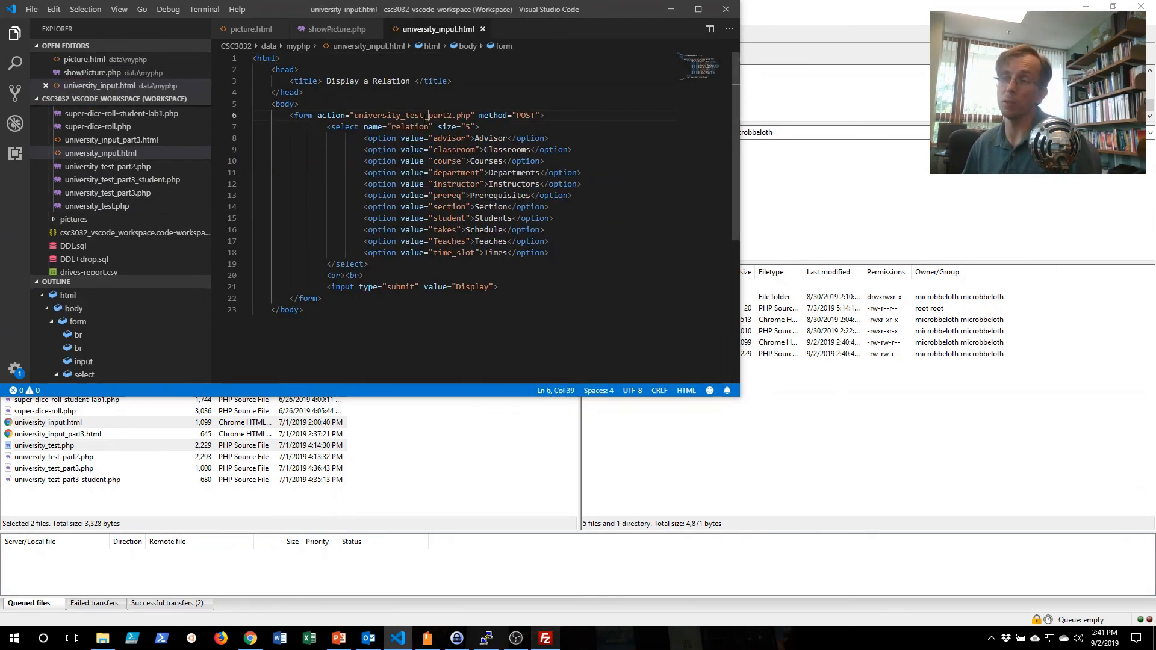
Switch back to FileZilla and upload the local file university_test_part2.php to the remote web folder.
left_click(406, 415)
left_click(138, 457)
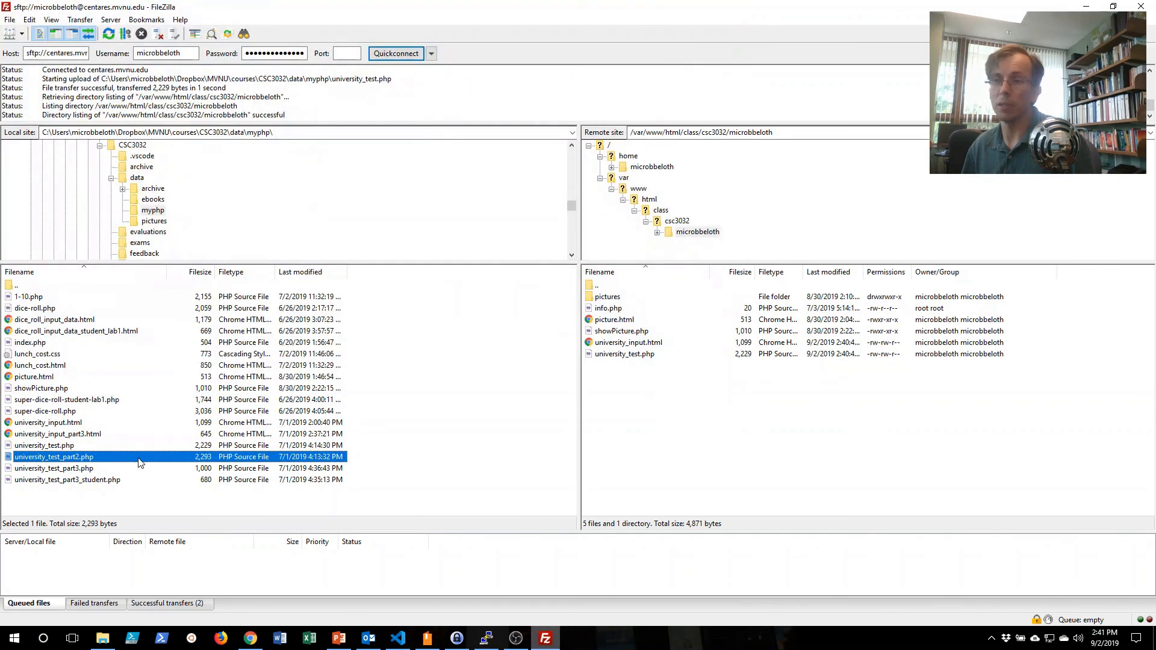
right_click(138, 462)
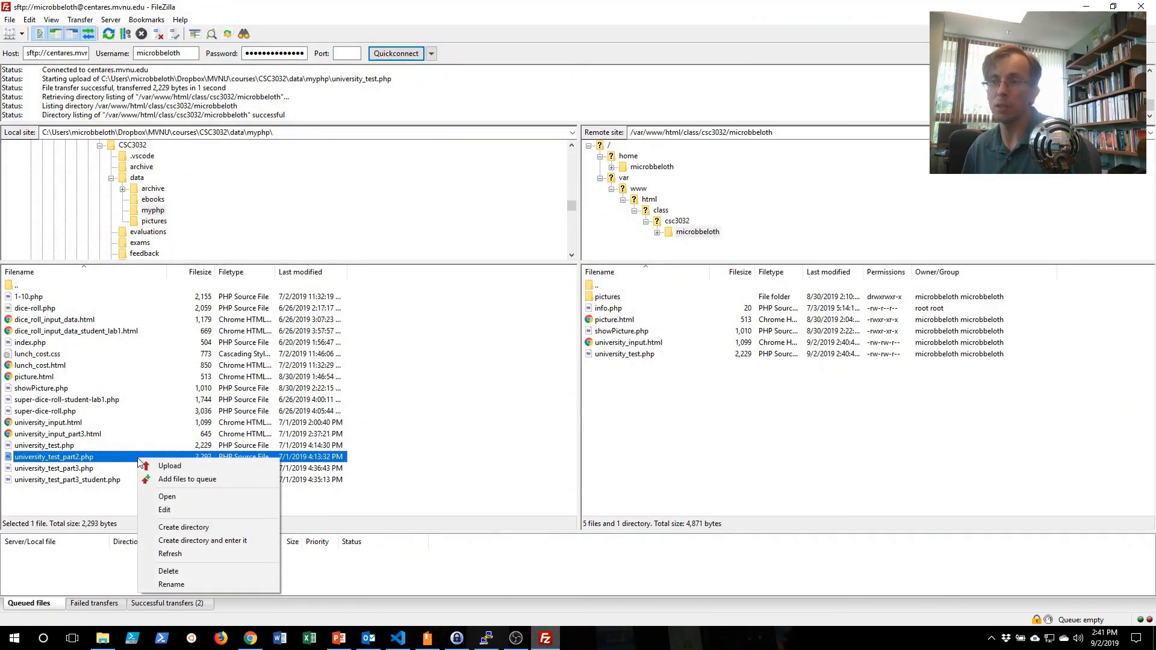
left_click(151, 467)
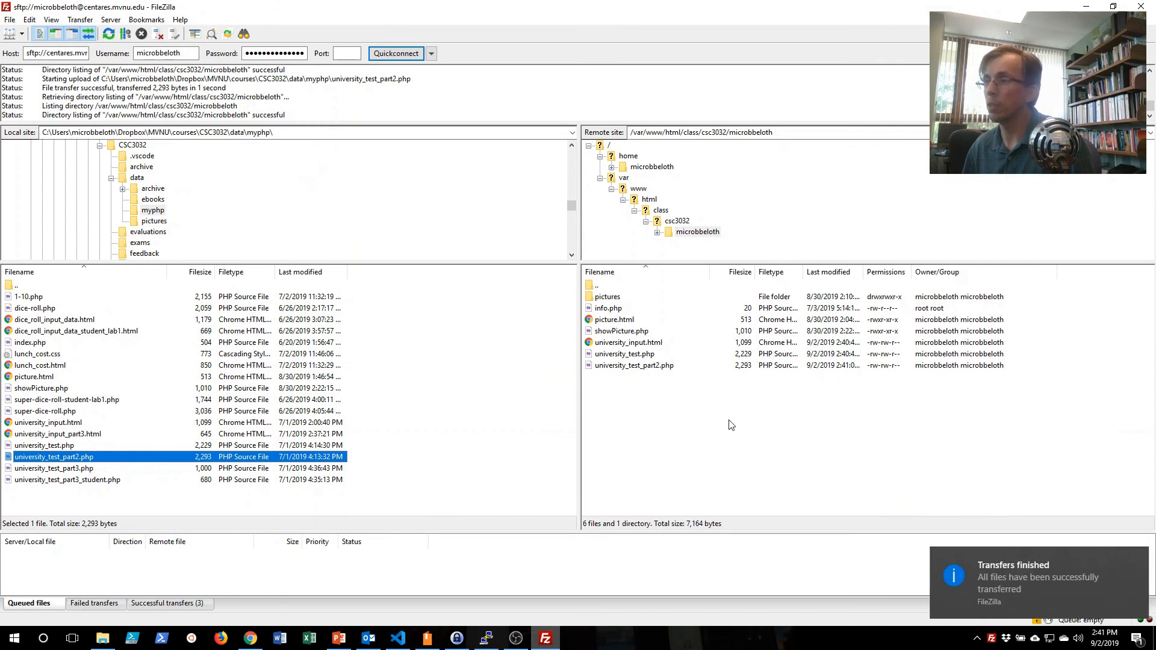